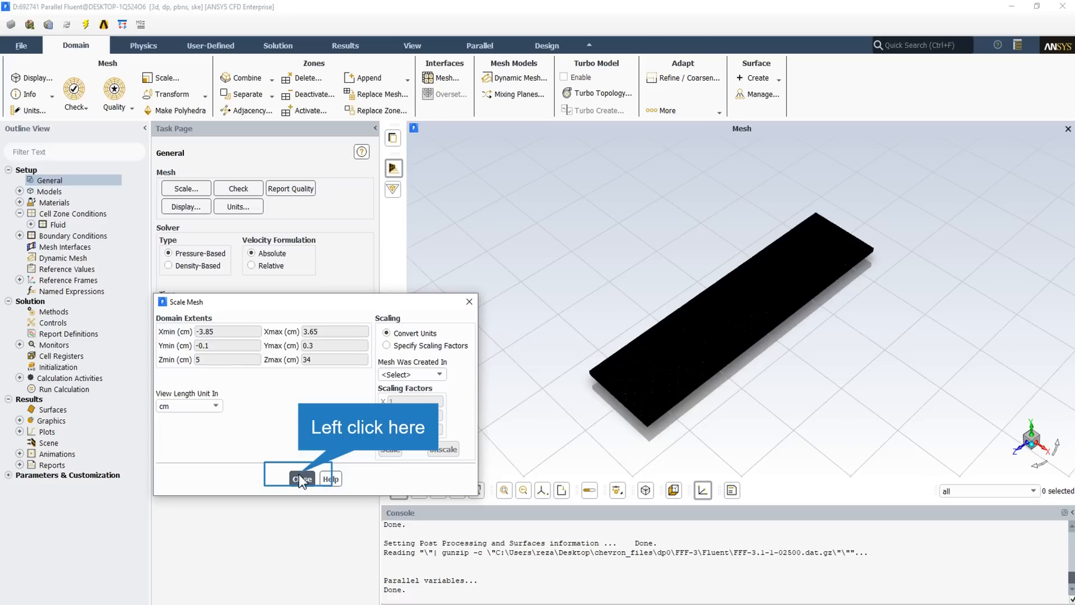
Close the mesh scaling settings and run a mesh check to review the mesh statistics.
{"action": "left_click", "coordinate": [300, 477]}
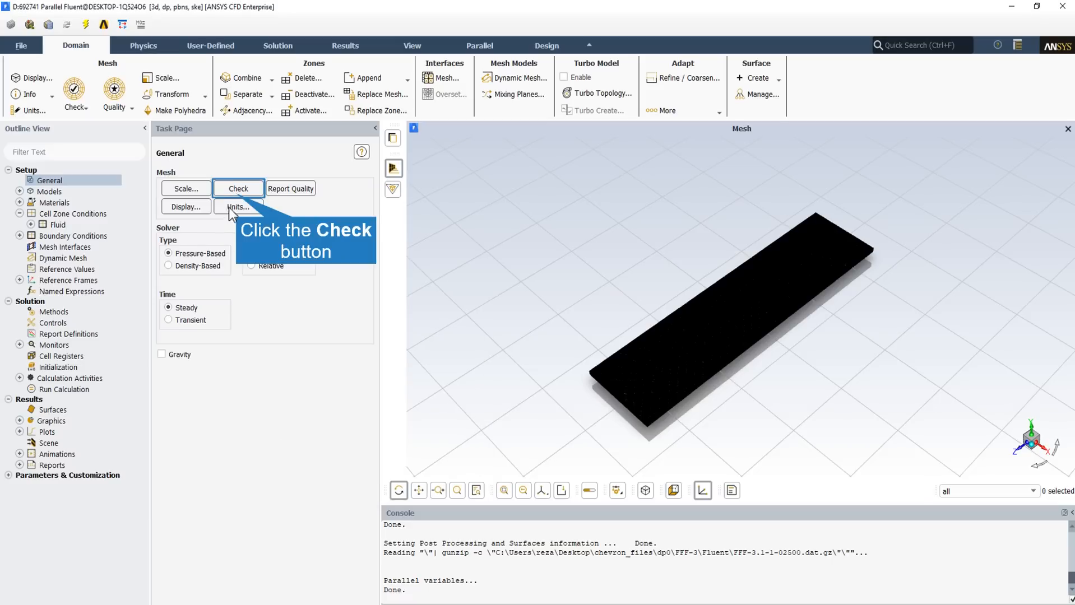
{"action": "left_click", "coordinate": [237, 194]}
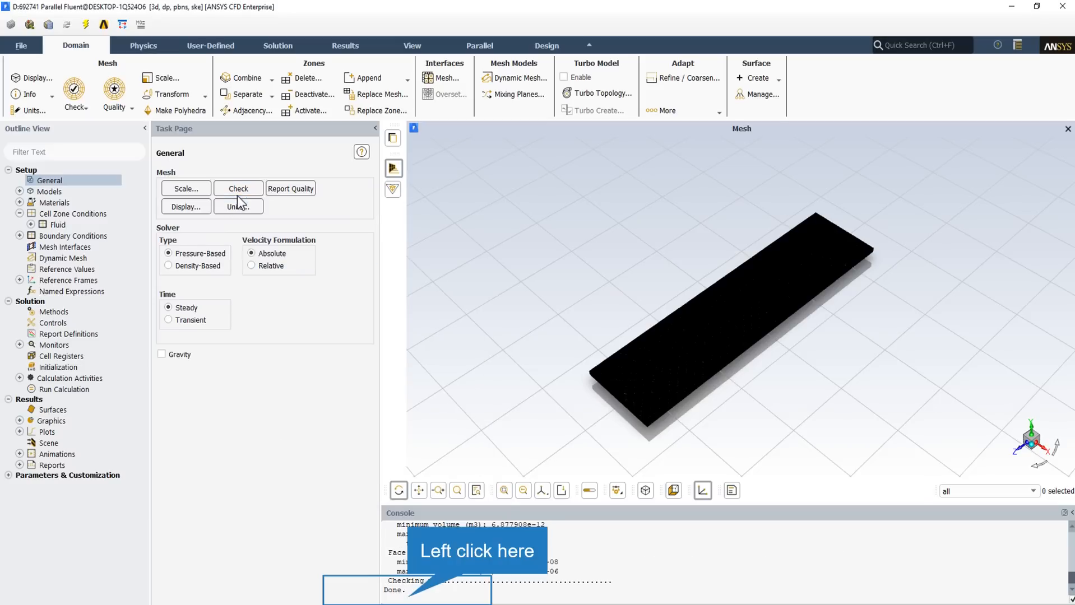
{"action": "left_click", "coordinate": [409, 599]}
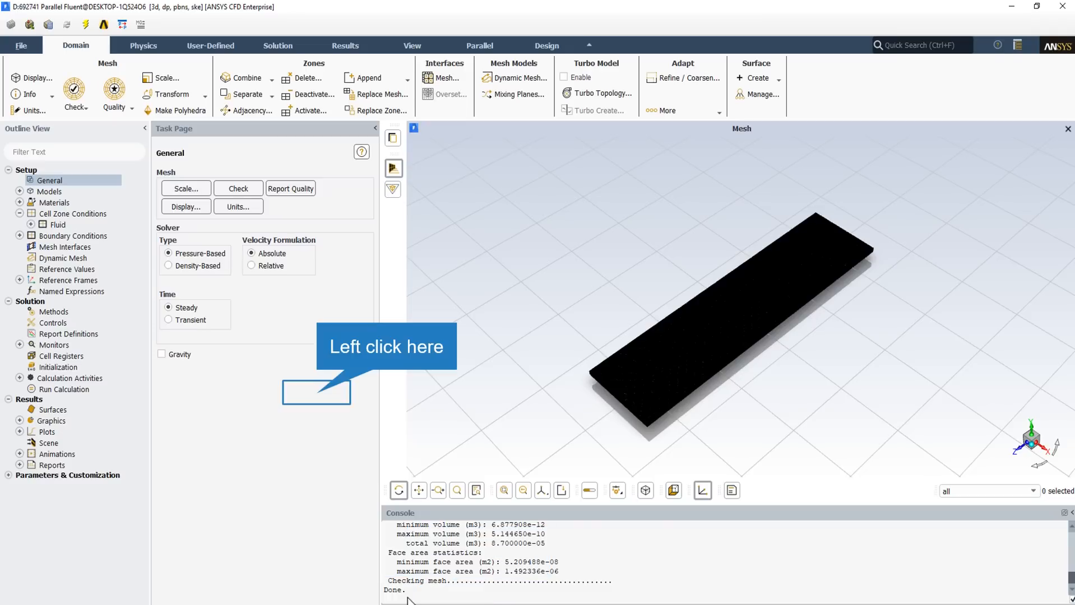
{"action": "left_click", "coordinate": [313, 392]}
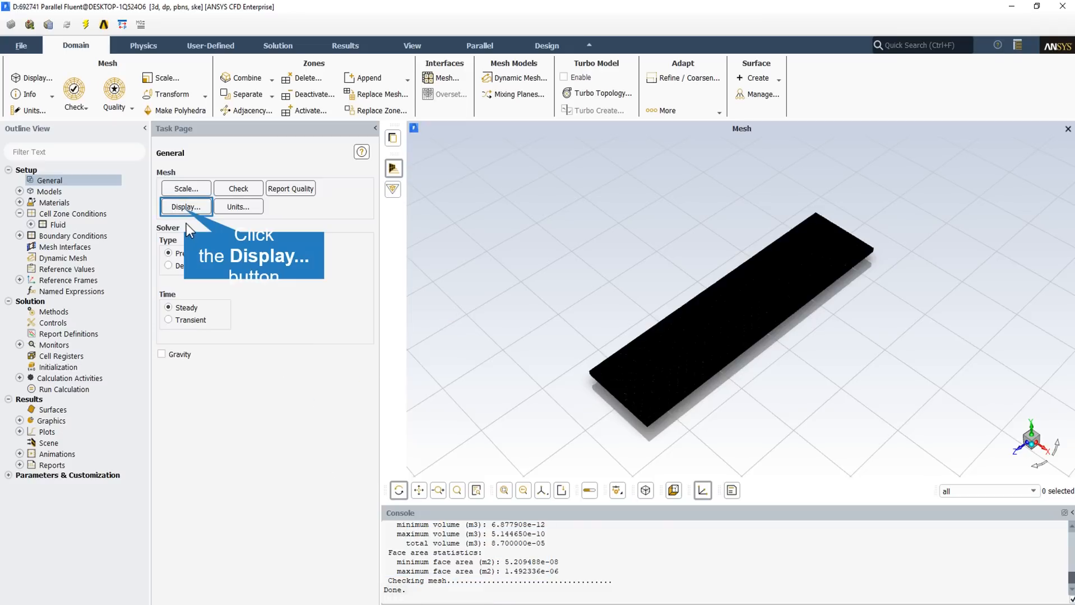
Clear all surfaces in the mesh display settings, and display hot-inlet followed by hot-outlet.
{"action": "left_click", "coordinate": [185, 208]}
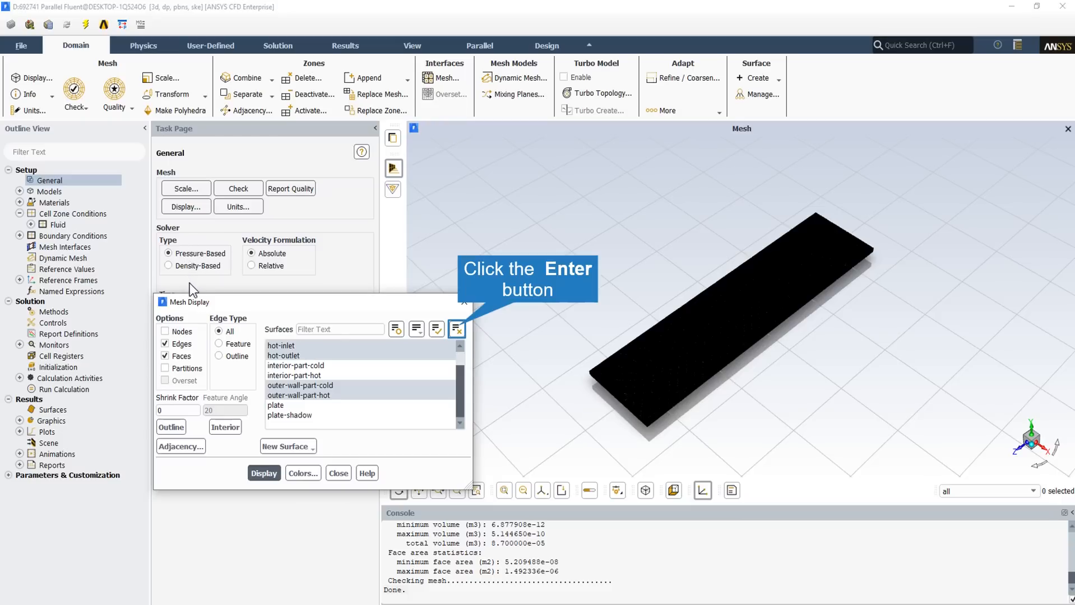
{"action": "left_click", "coordinate": [456, 329]}
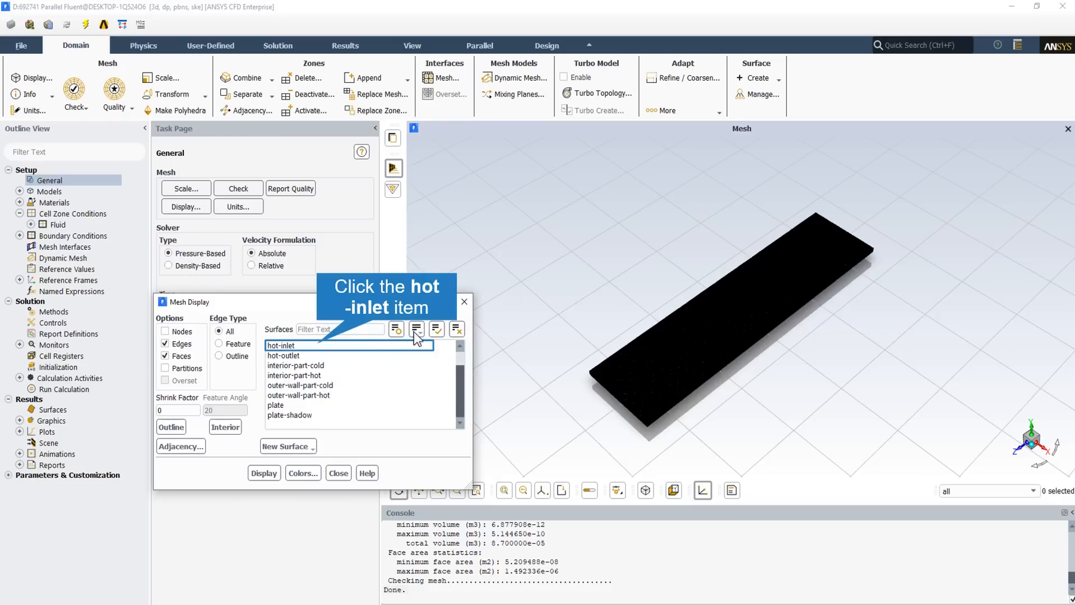
{"action": "left_click", "coordinate": [318, 345]}
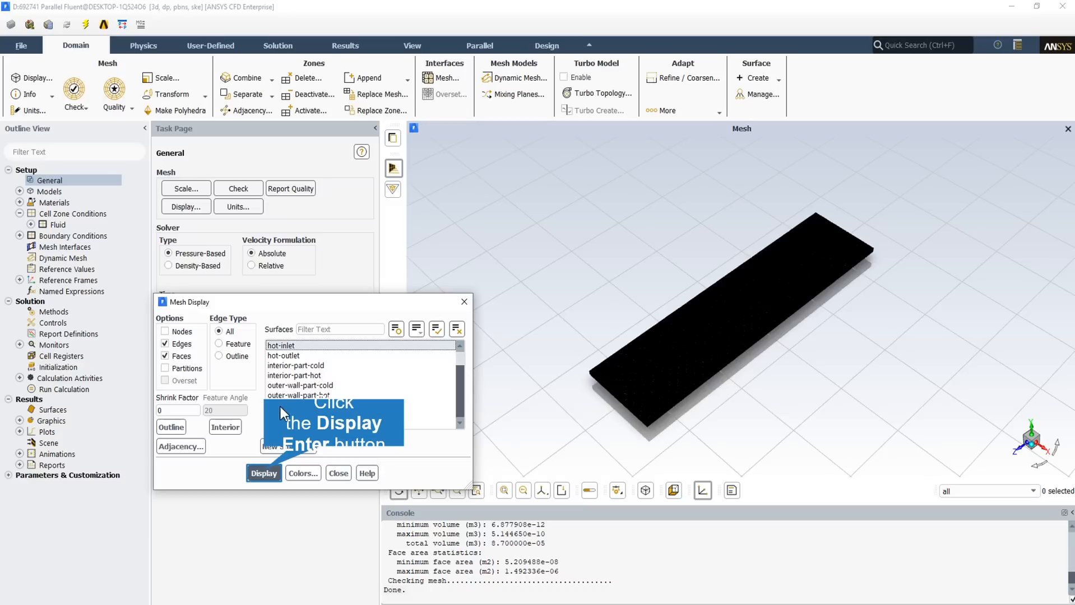
{"action": "left_click", "coordinate": [268, 468]}
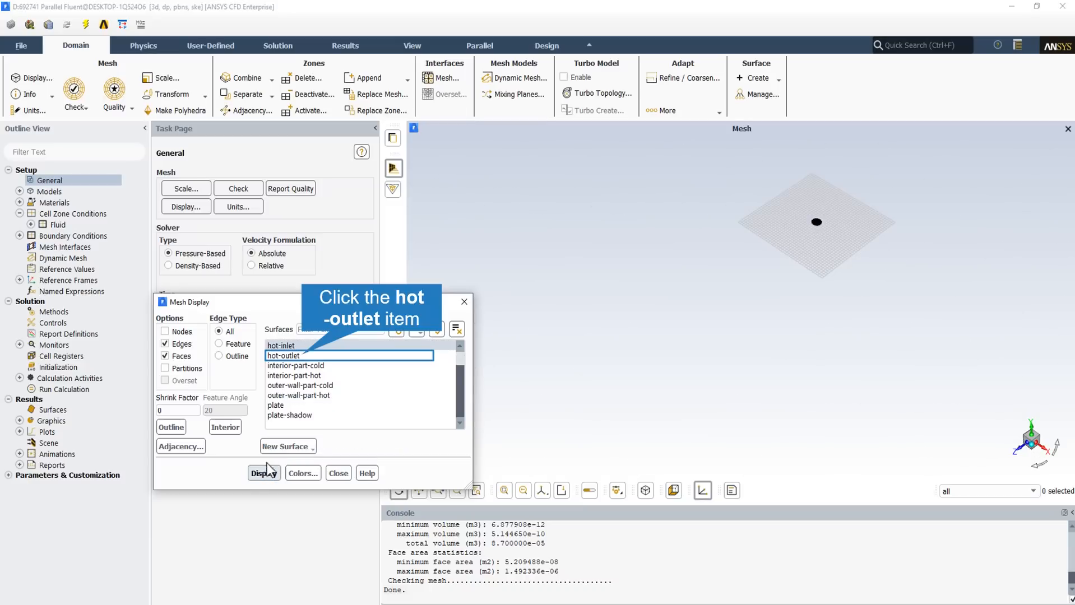
{"action": "left_click", "coordinate": [301, 357]}
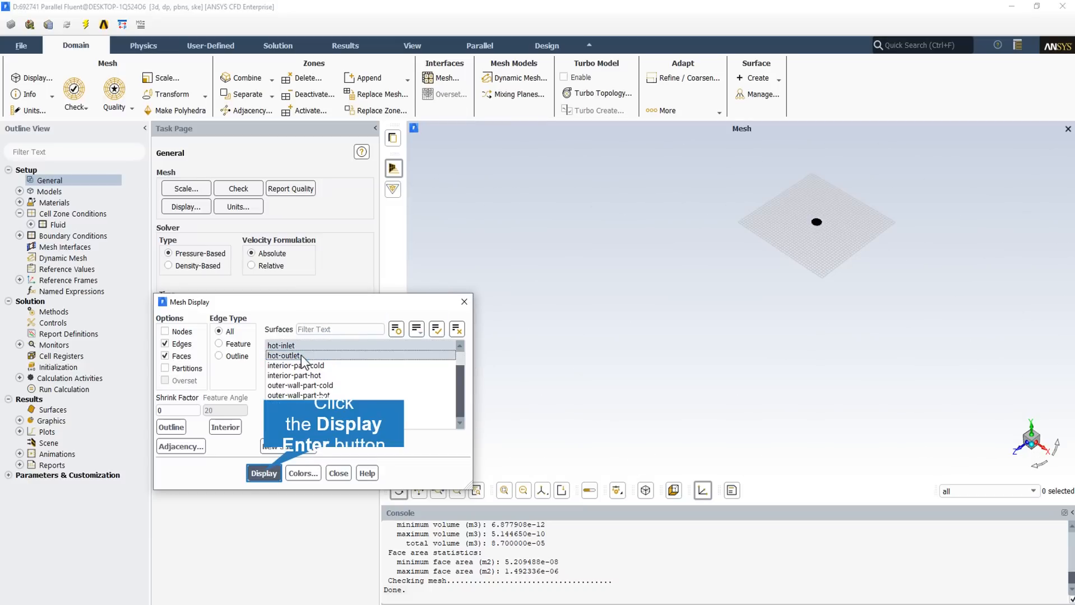
{"action": "left_click", "coordinate": [266, 470]}
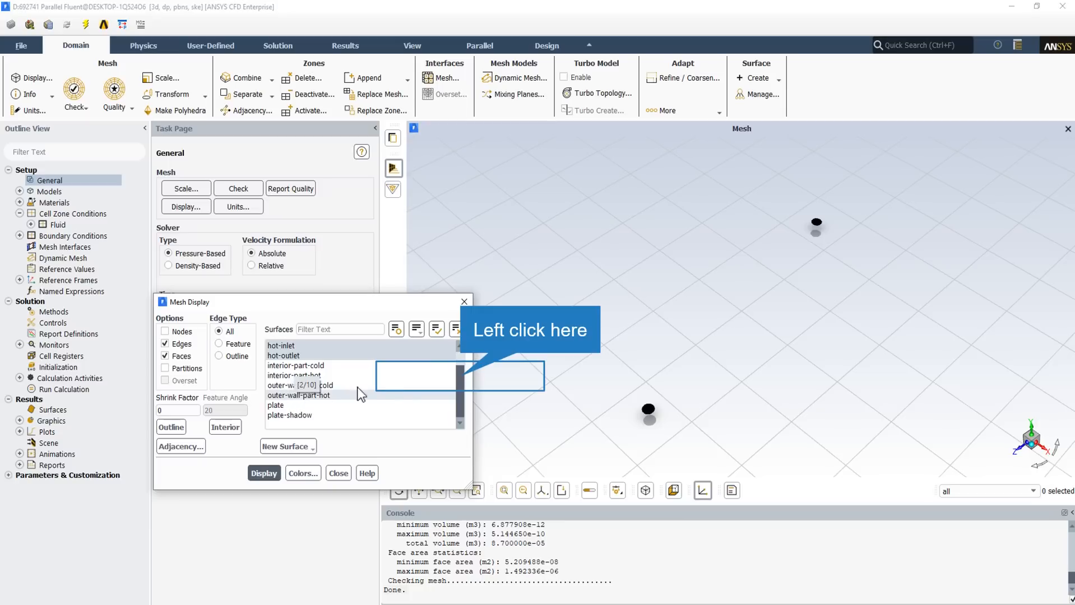
Add the cold-inlet and cold-outlet surfaces to the mesh display one after the other.
{"action": "left_click_drag", "start_coordinate": [461, 364], "coordinate": [463, 344]}
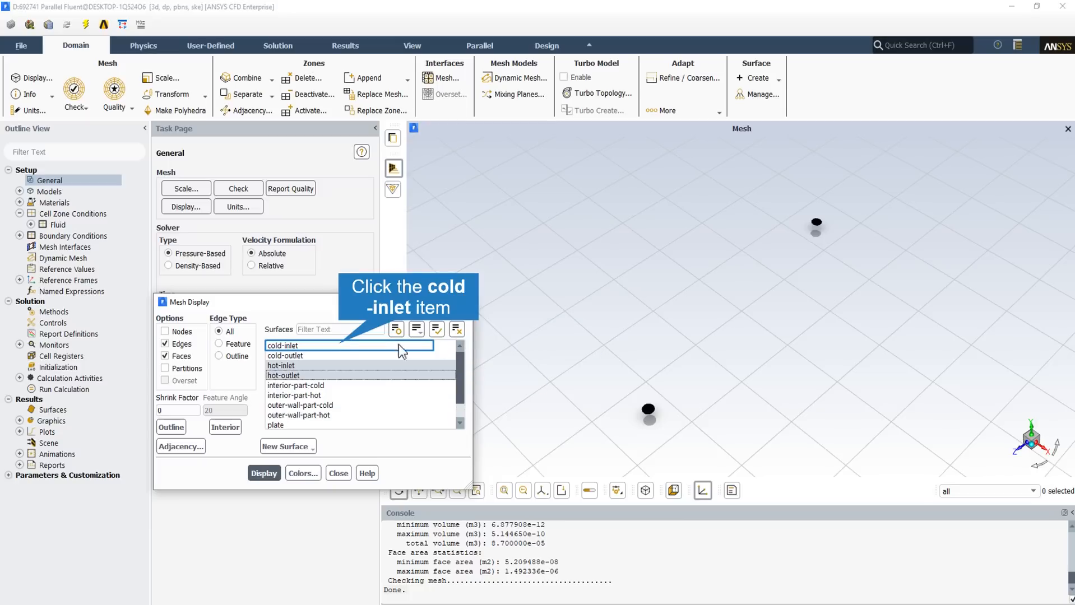
{"action": "left_click", "coordinate": [340, 345]}
{"action": "left_click", "coordinate": [262, 473]}
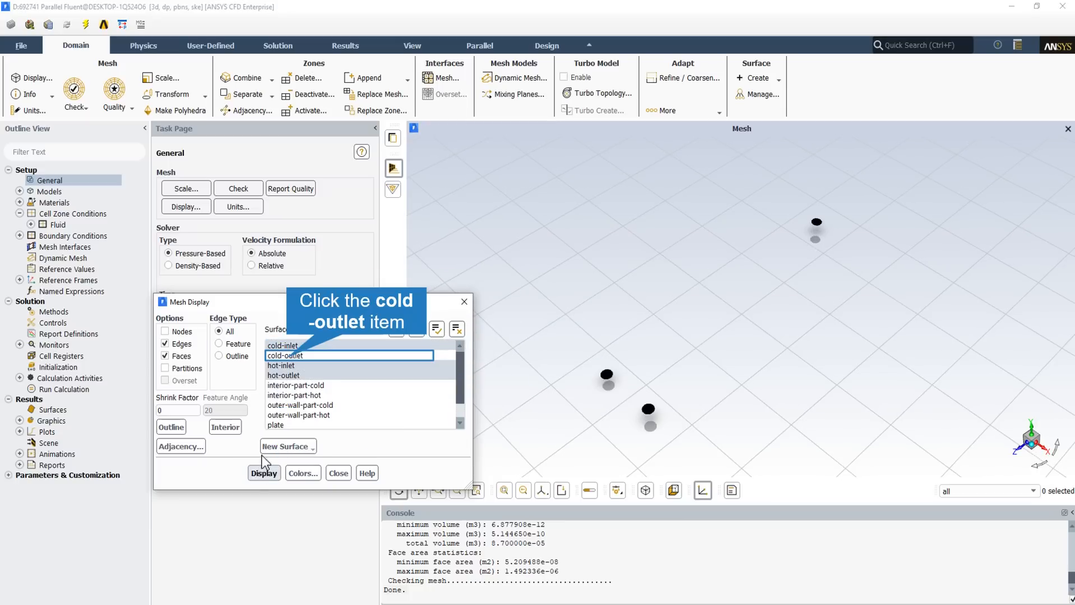
{"action": "left_click", "coordinate": [288, 357]}
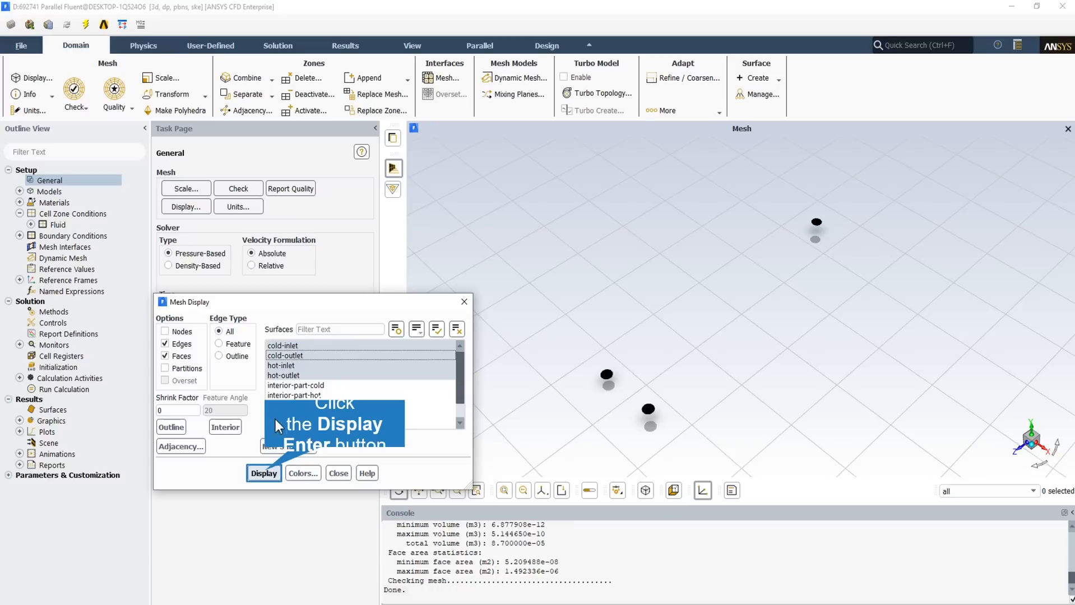
{"action": "left_click", "coordinate": [266, 473]}
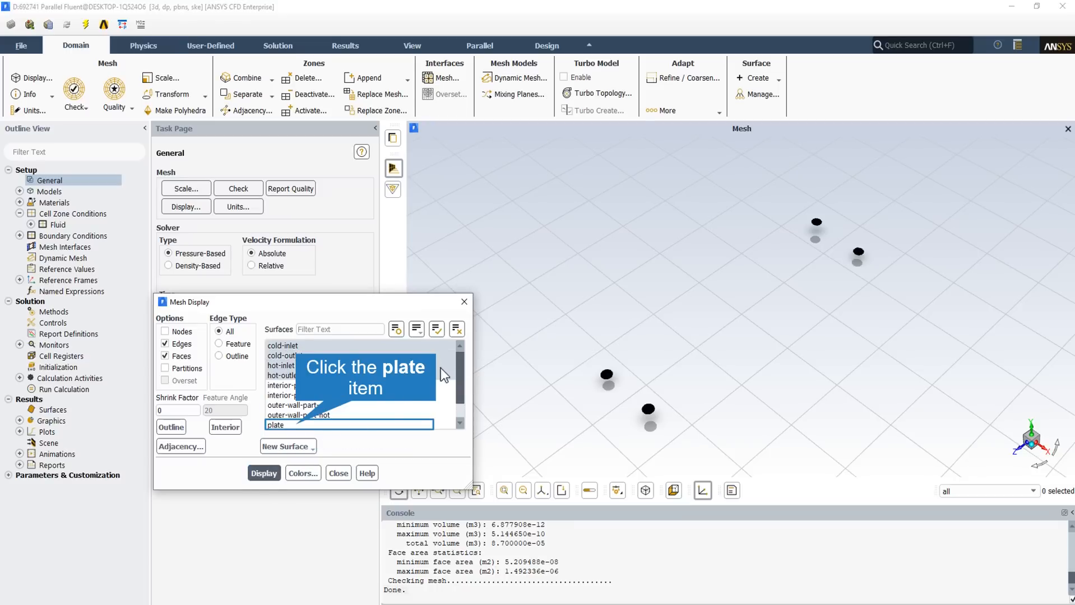
Add plate, outer-wall-part-cold and outer-wall-part-hot to the mesh display one by one, and close the display settings.
{"action": "left_click", "coordinate": [296, 425]}
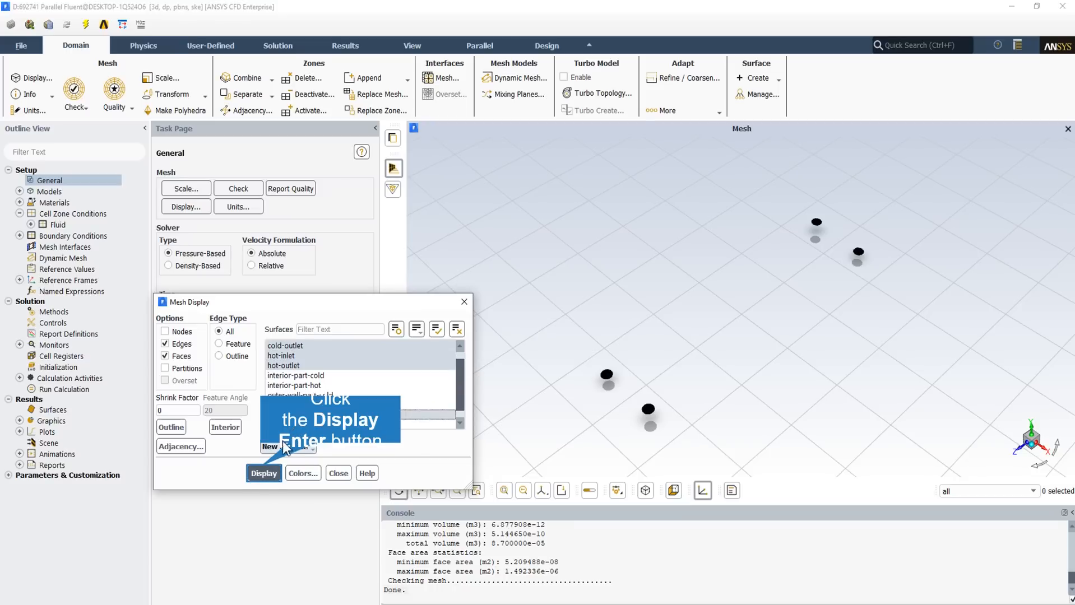
{"action": "left_click", "coordinate": [265, 472]}
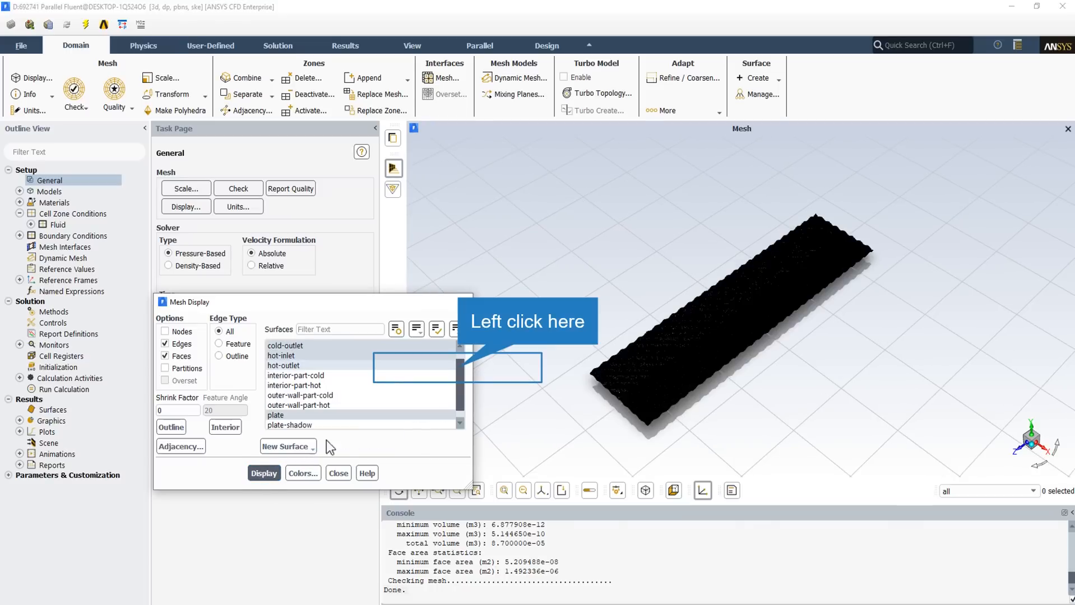
{"action": "left_click", "coordinate": [458, 368]}
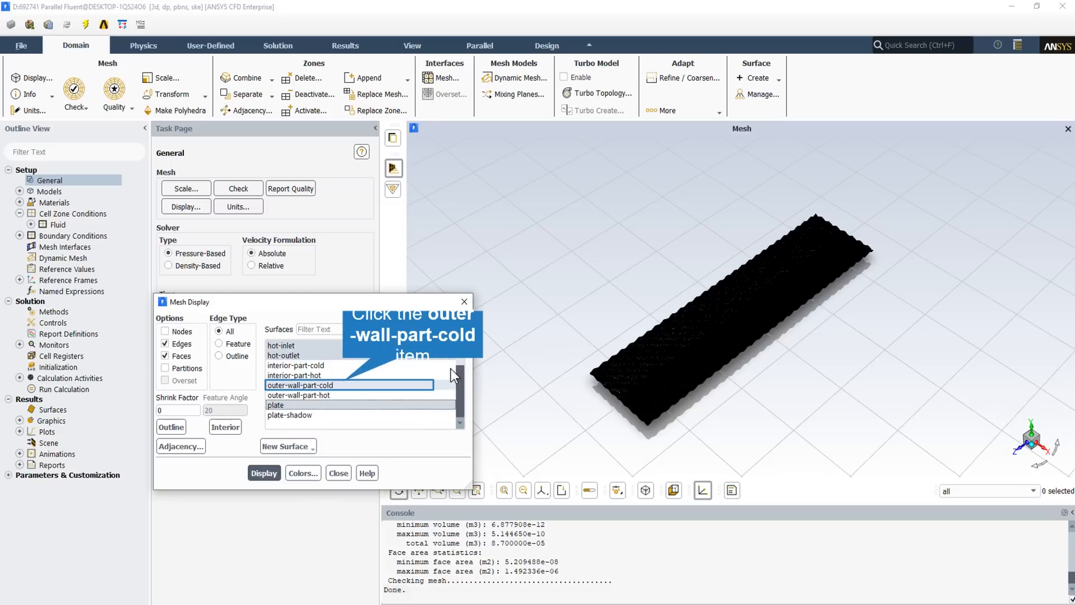
{"action": "left_click", "coordinate": [356, 384]}
{"action": "left_click", "coordinate": [269, 473]}
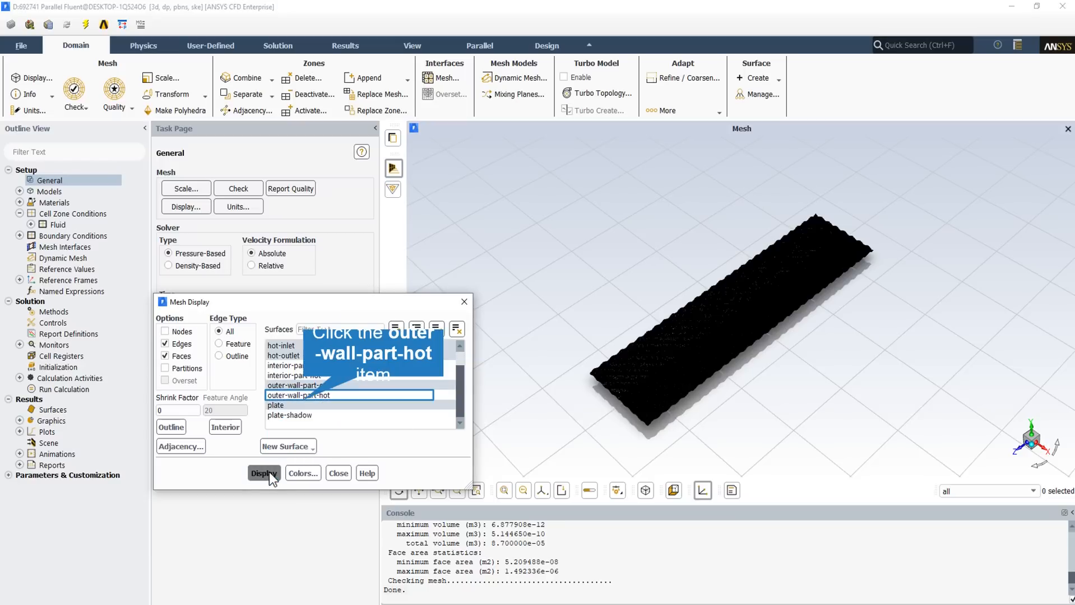
{"action": "left_click", "coordinate": [302, 398]}
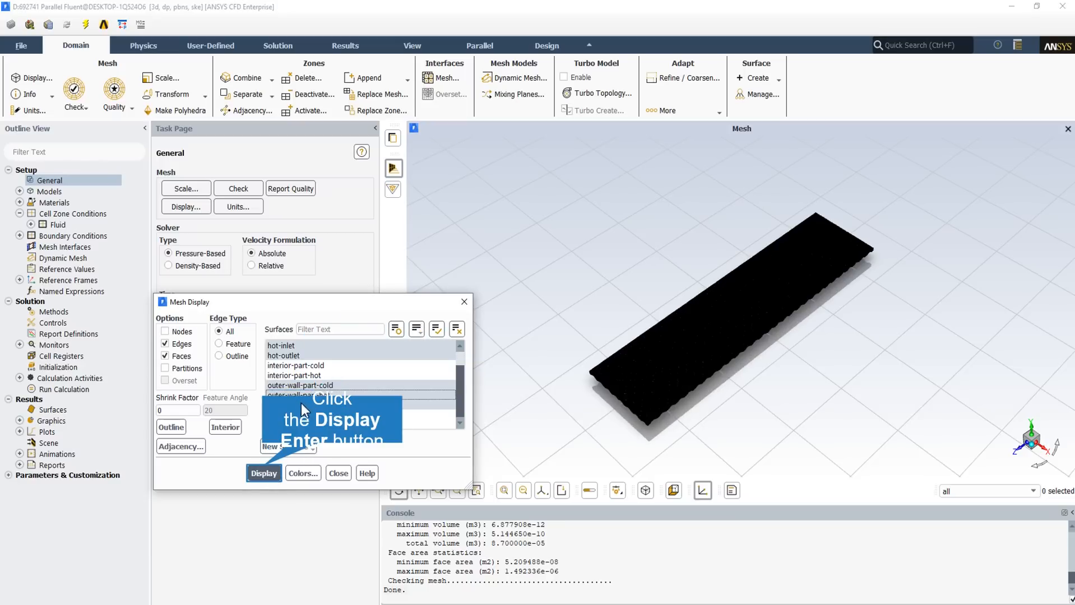
{"action": "left_click", "coordinate": [268, 473]}
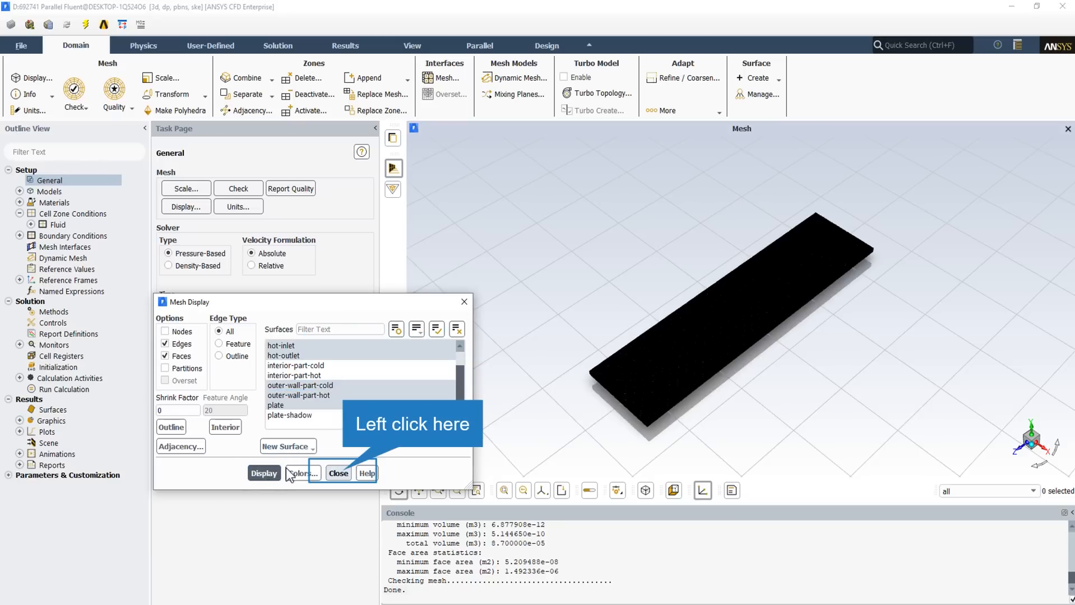
{"action": "left_click", "coordinate": [340, 474]}
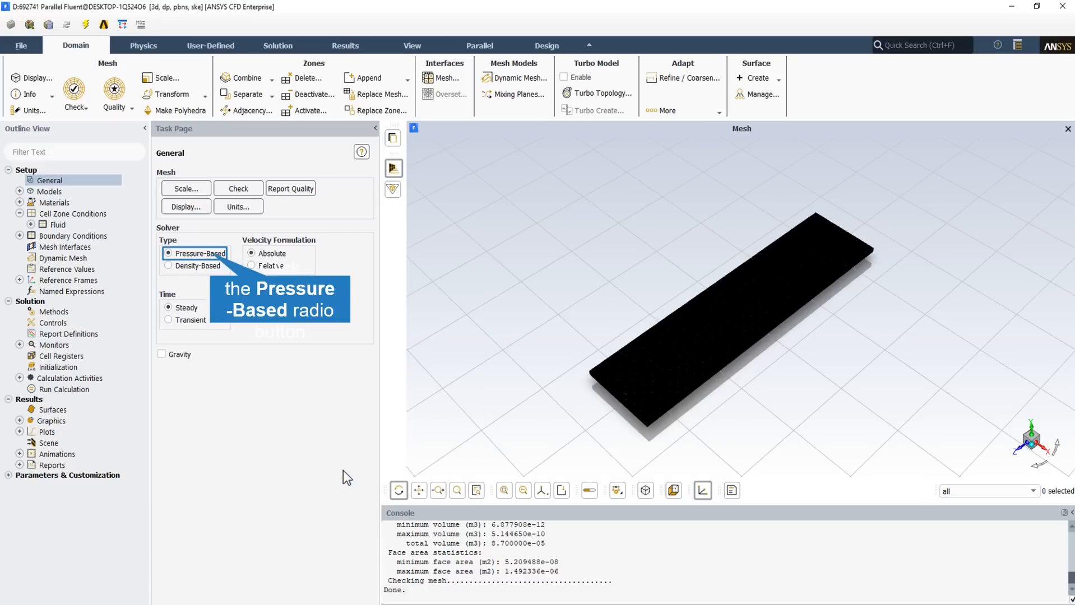
Choose the Pressure-Based solver type with Steady time in the general setup.
{"action": "left_click", "coordinate": [211, 253]}
{"action": "left_click", "coordinate": [191, 308]}
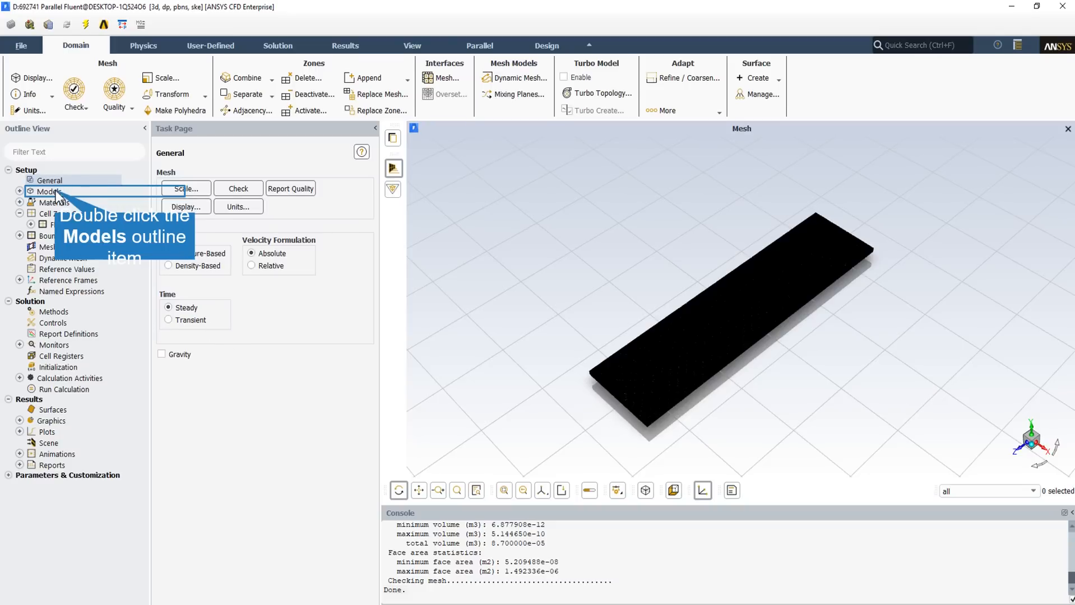
Review the Energy model with the energy equation enabled and the Viscous model set to standard k-epsilon with standard wall functions.
{"action": "double_click", "coordinate": [55, 191]}
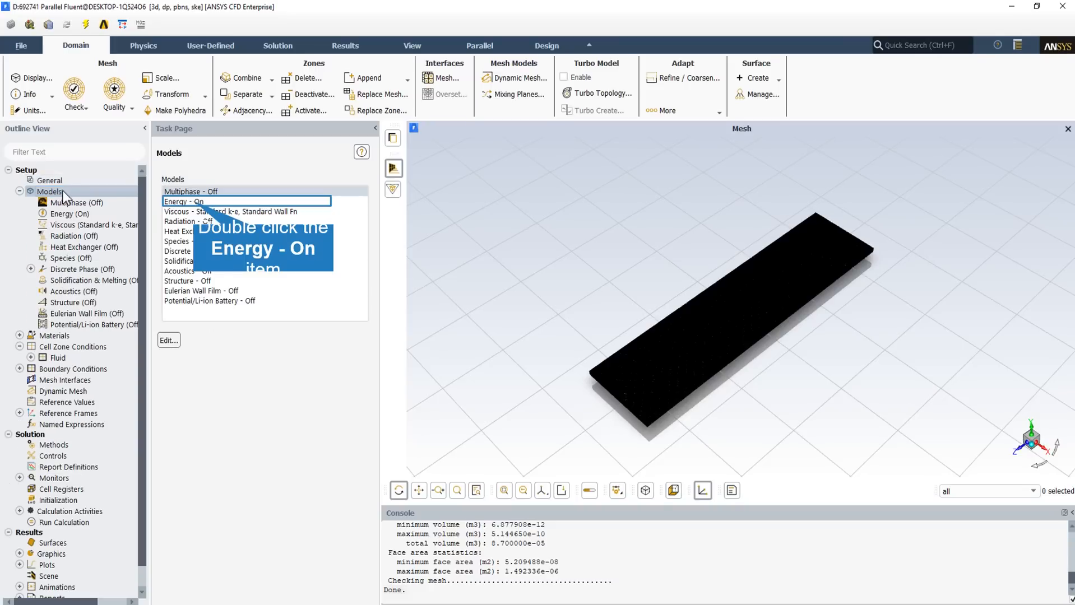
{"action": "double_click", "coordinate": [195, 203]}
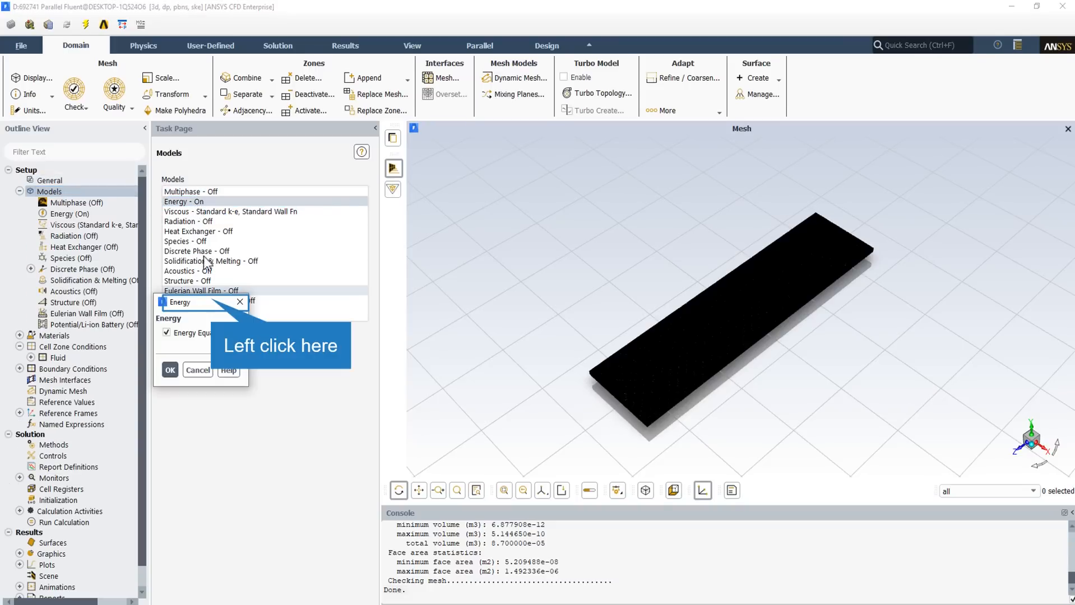
{"action": "left_click", "coordinate": [212, 301]}
{"action": "left_click", "coordinate": [170, 370]}
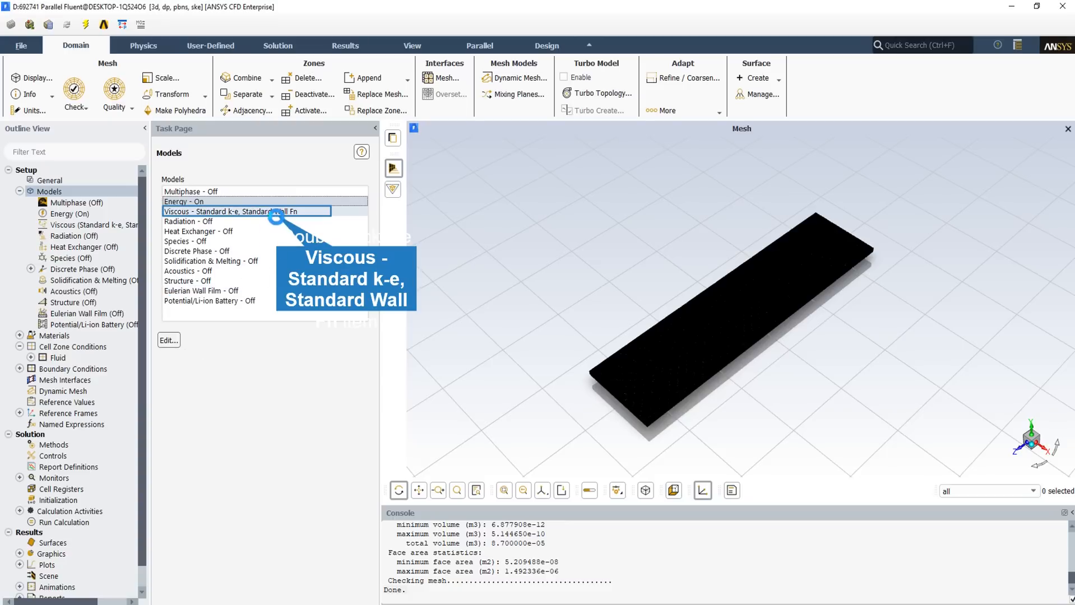
{"action": "double_click", "coordinate": [275, 213]}
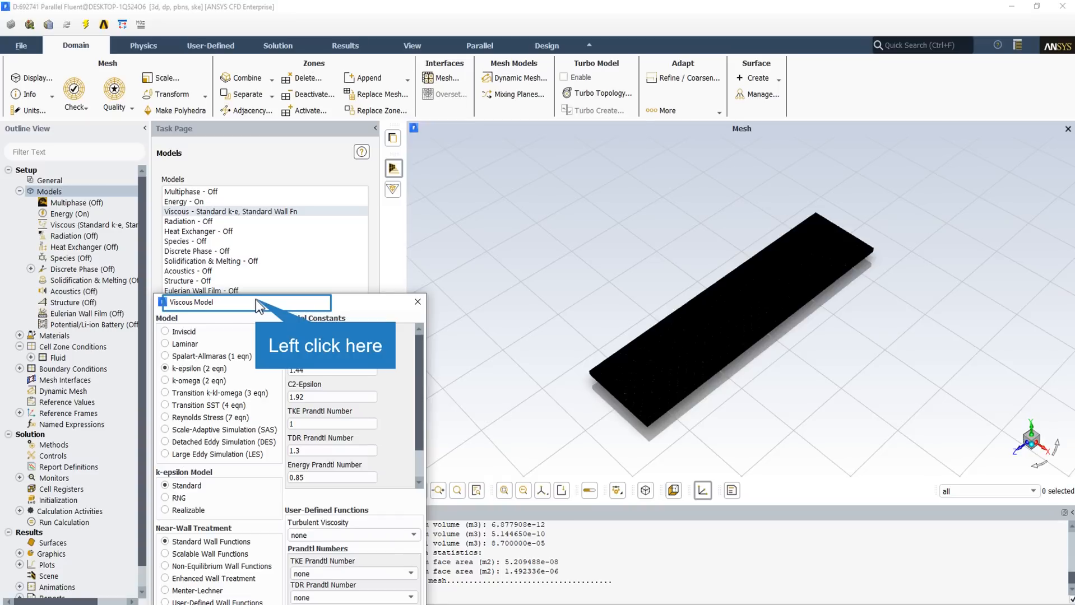
{"action": "left_click_drag", "start_coordinate": [255, 303], "coordinate": [300, 189]}
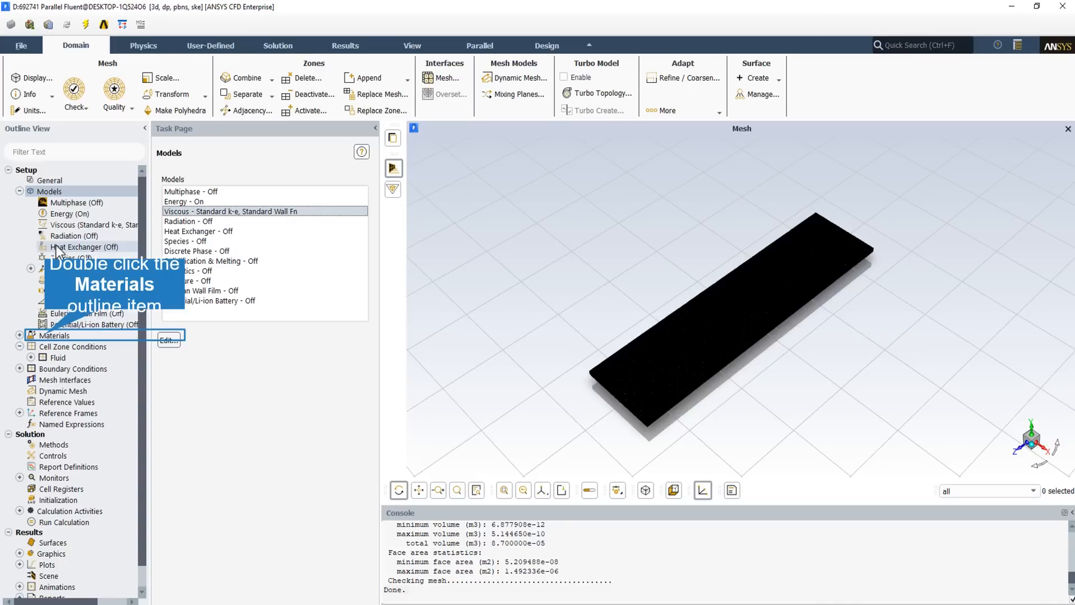
Review the properties of the water-liquid fluid material and close the material editor.
{"action": "double_click", "coordinate": [49, 338]}
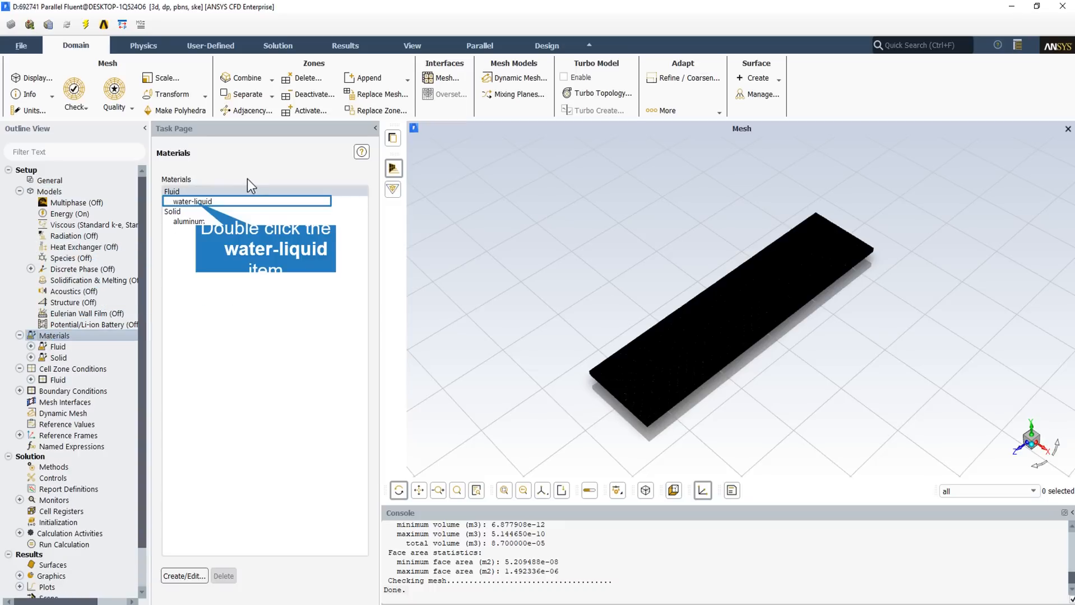
{"action": "double_click", "coordinate": [197, 202]}
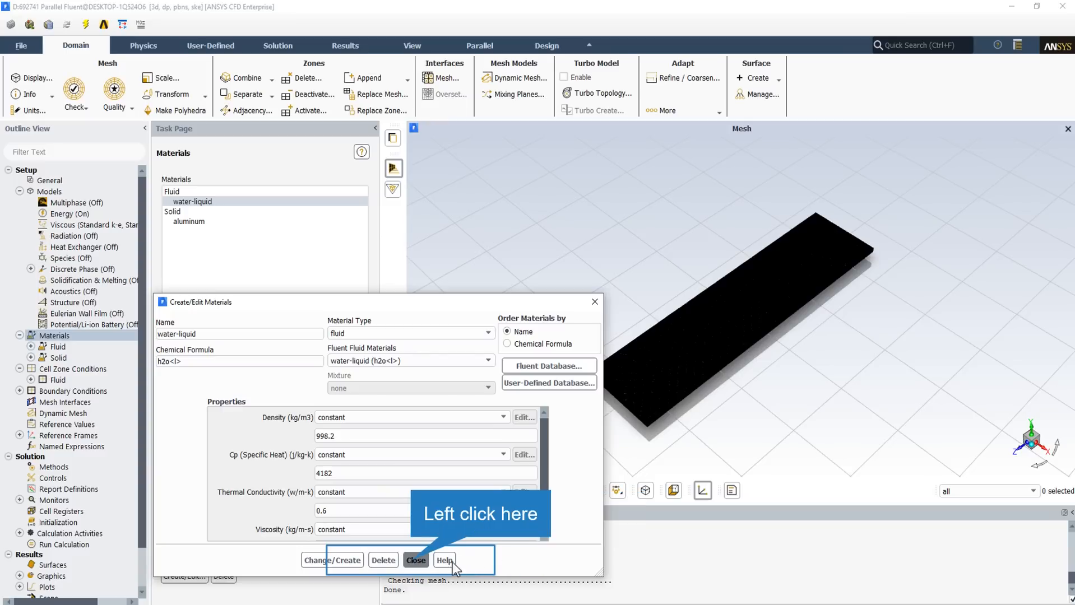
{"action": "left_click", "coordinate": [416, 561]}
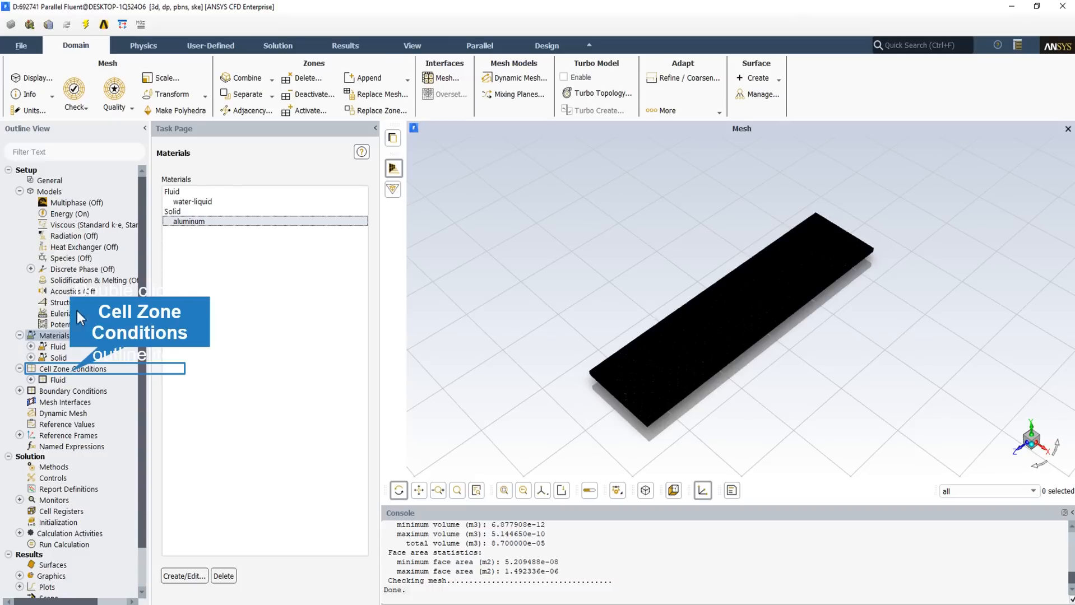
Open the part-cold cell zone's fluid conditions and accept water-liquid as its material.
{"action": "double_click", "coordinate": [70, 370]}
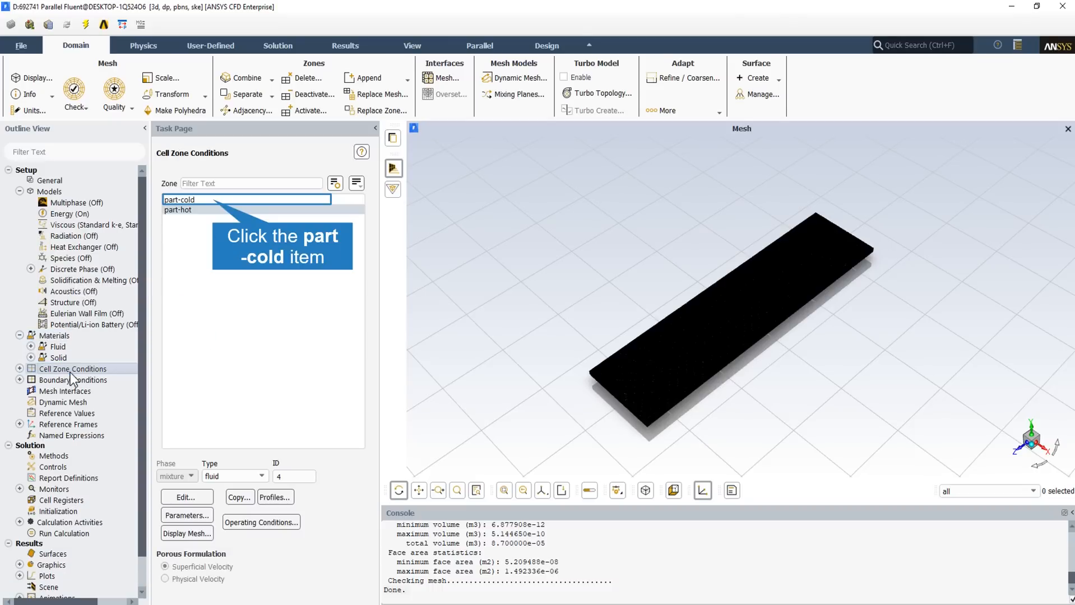
{"action": "left_click", "coordinate": [213, 202]}
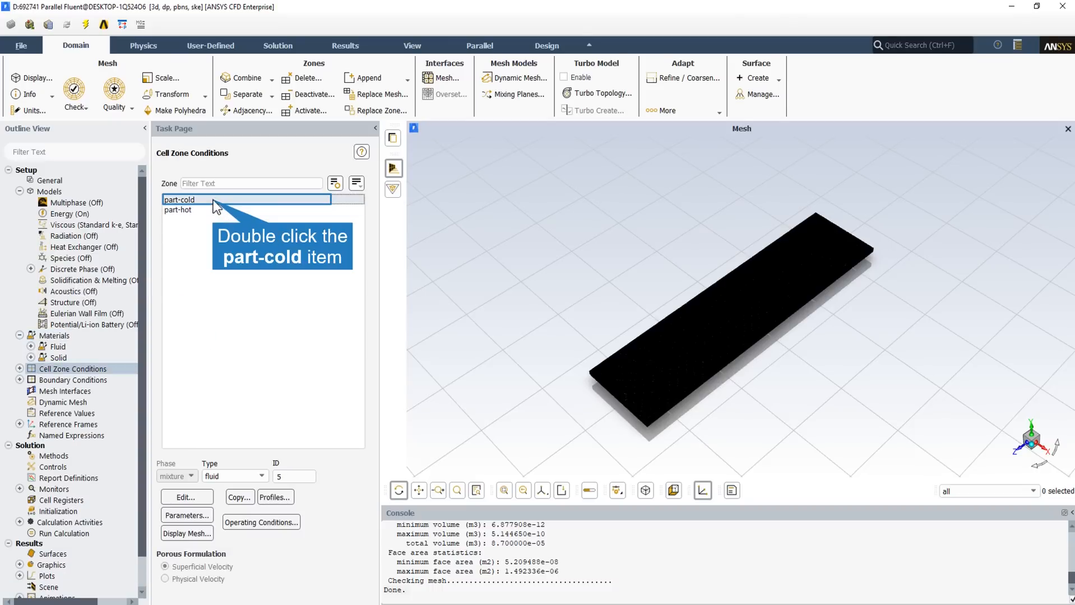
{"action": "double_click", "coordinate": [216, 203]}
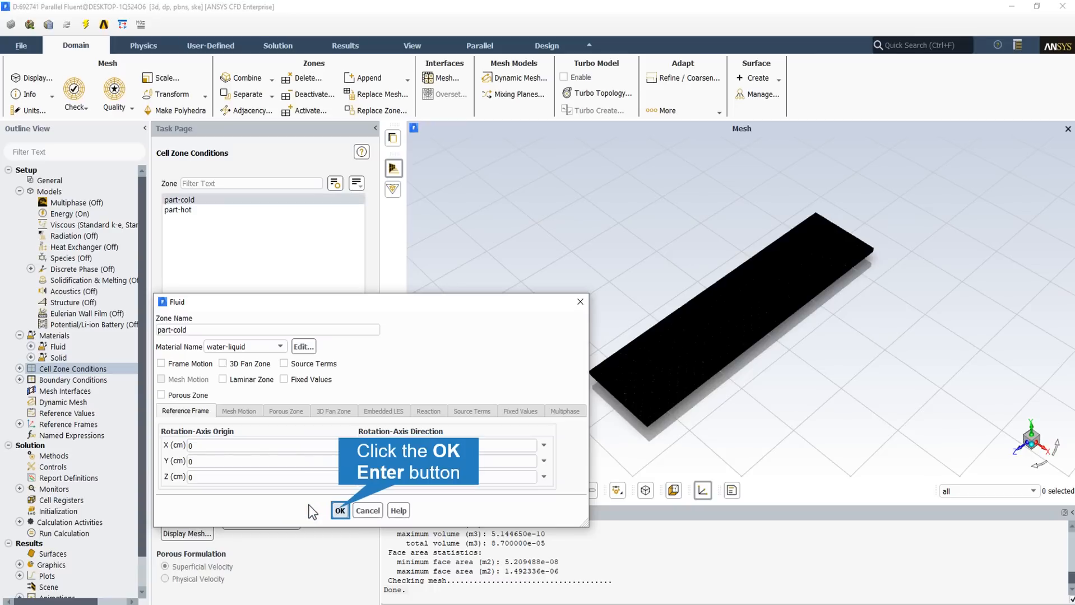
{"action": "left_click", "coordinate": [338, 510]}
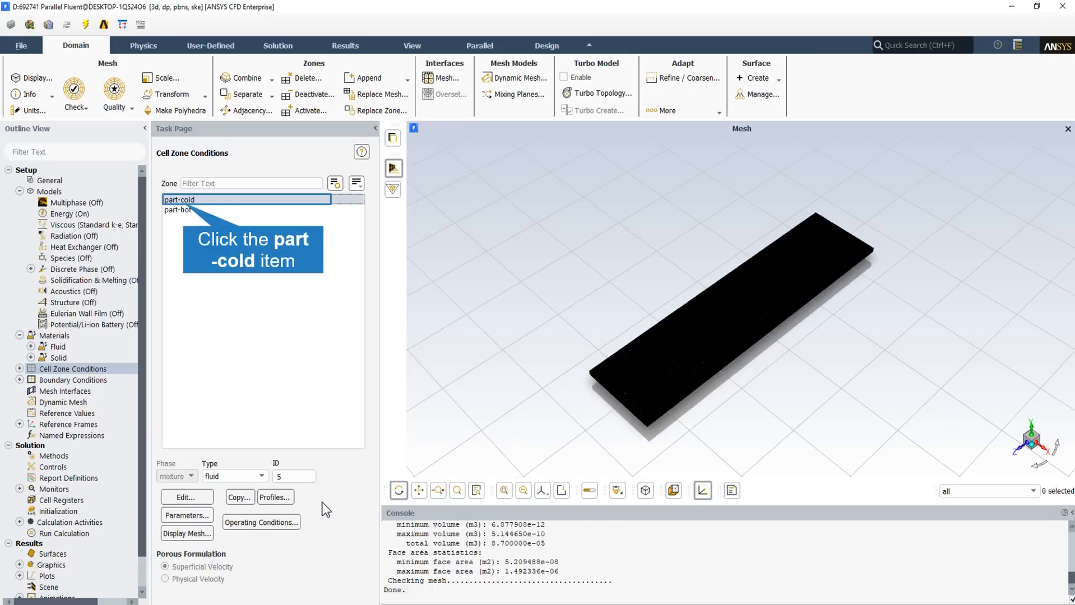
Check the type options of the part-hot cell zone and keep it as fluid.
{"action": "left_click", "coordinate": [185, 201]}
{"action": "left_click", "coordinate": [185, 211]}
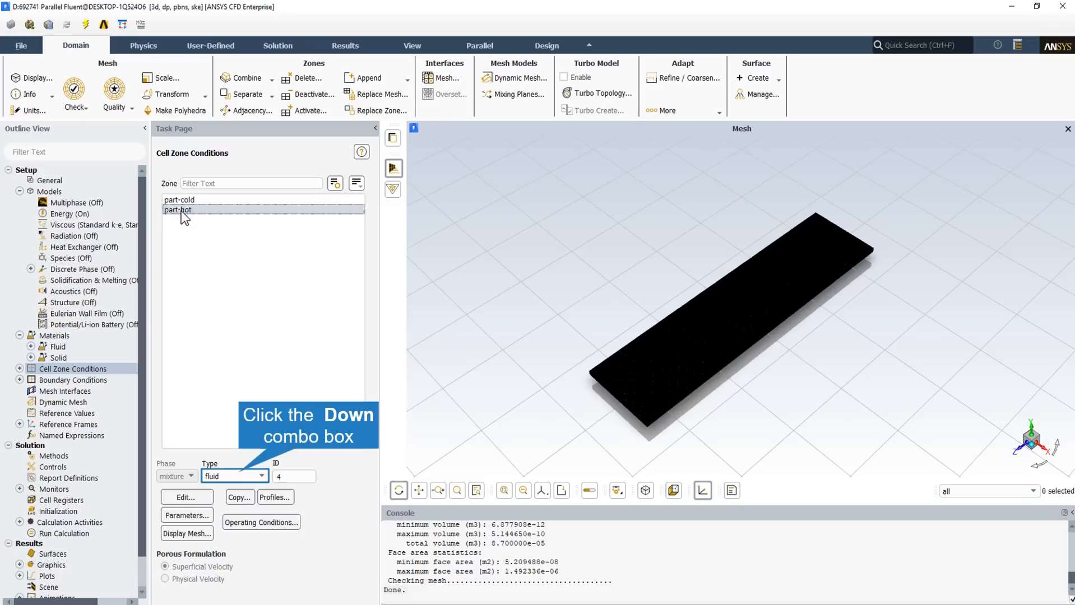
{"action": "left_click", "coordinate": [234, 480]}
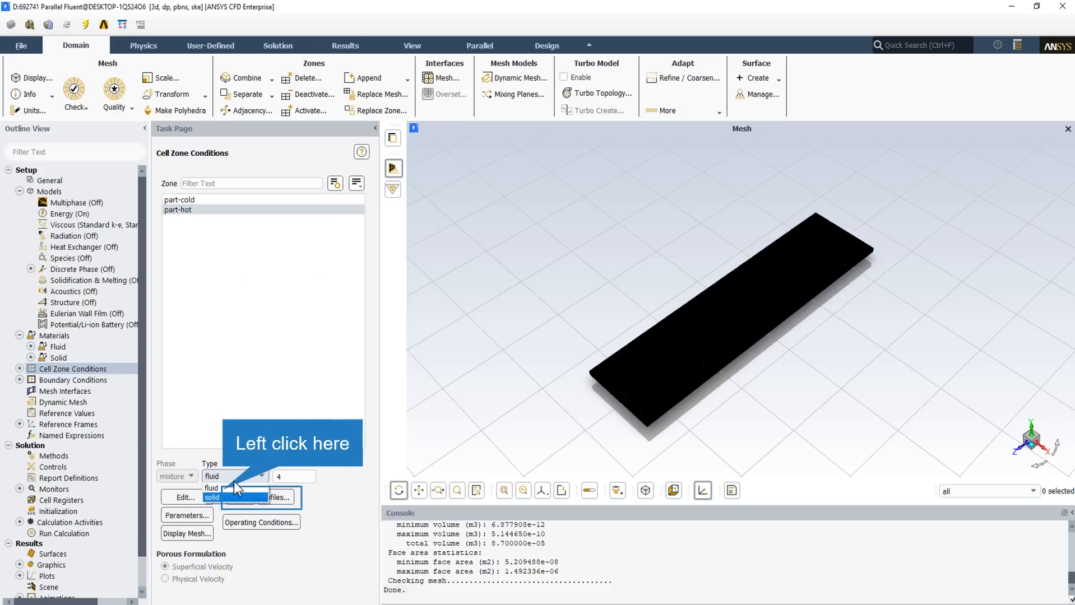
{"action": "left_click", "coordinate": [227, 498]}
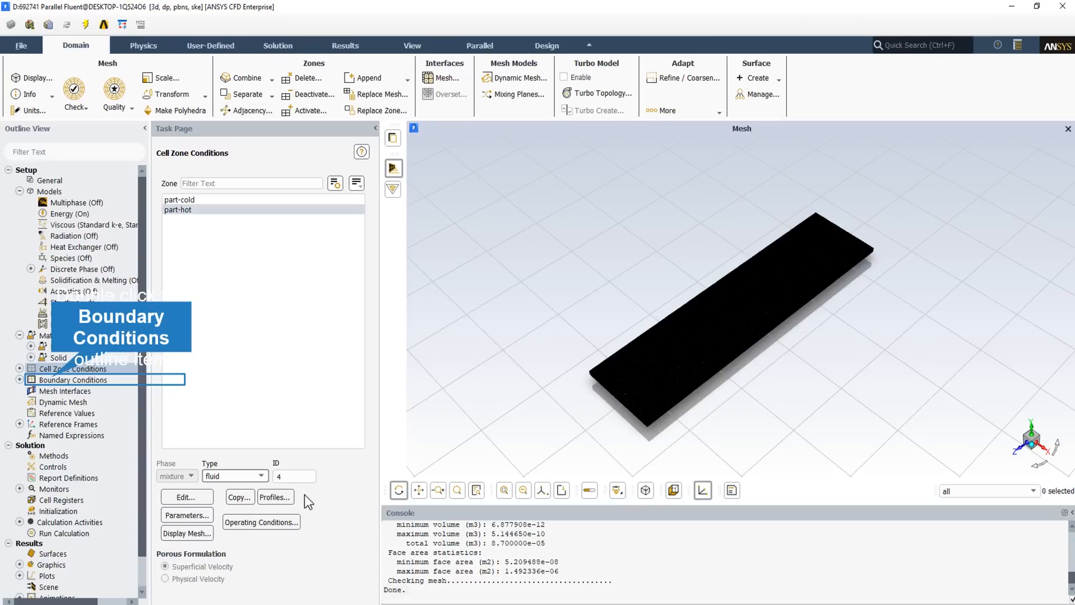
Open the cold-inlet velocity inlet conditions and accept a temperature of 283.15 K and a velocity magnitude of 0.25 m/s.
{"action": "double_click", "coordinate": [52, 380]}
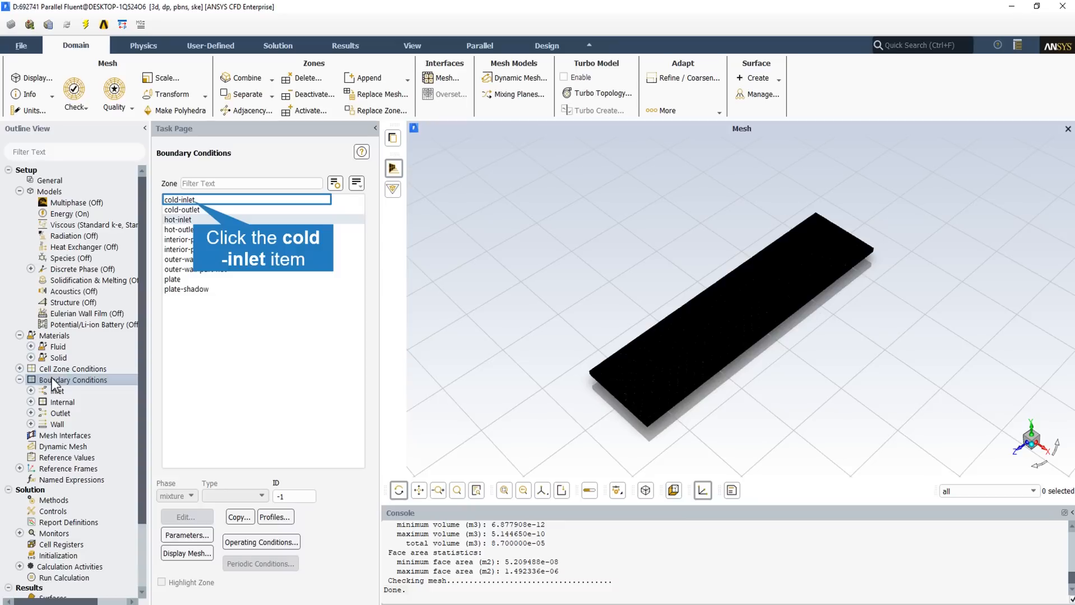
{"action": "left_click", "coordinate": [194, 201]}
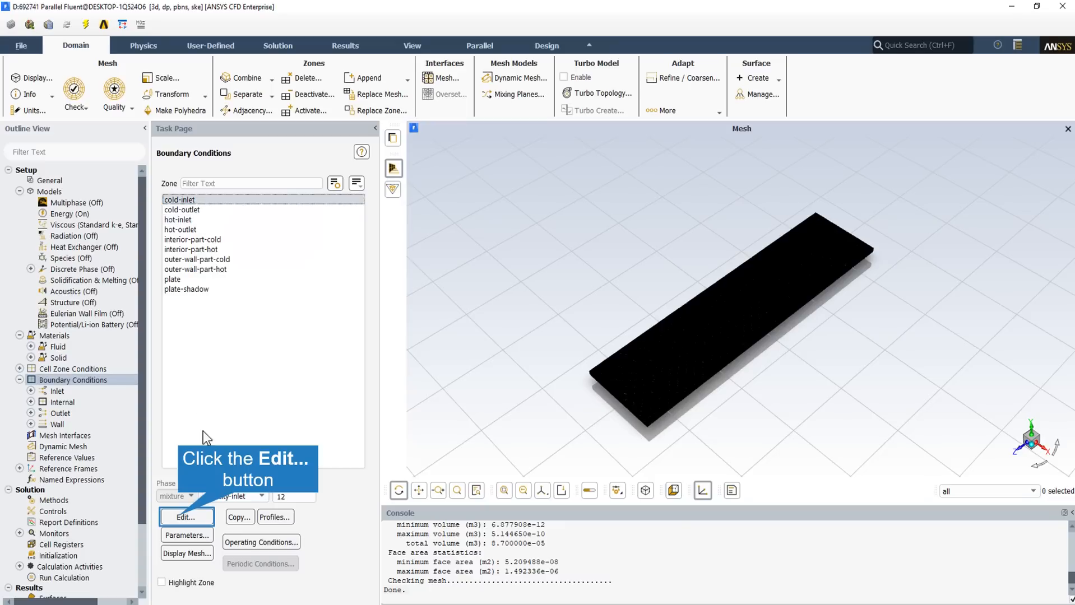
{"action": "left_click", "coordinate": [183, 516]}
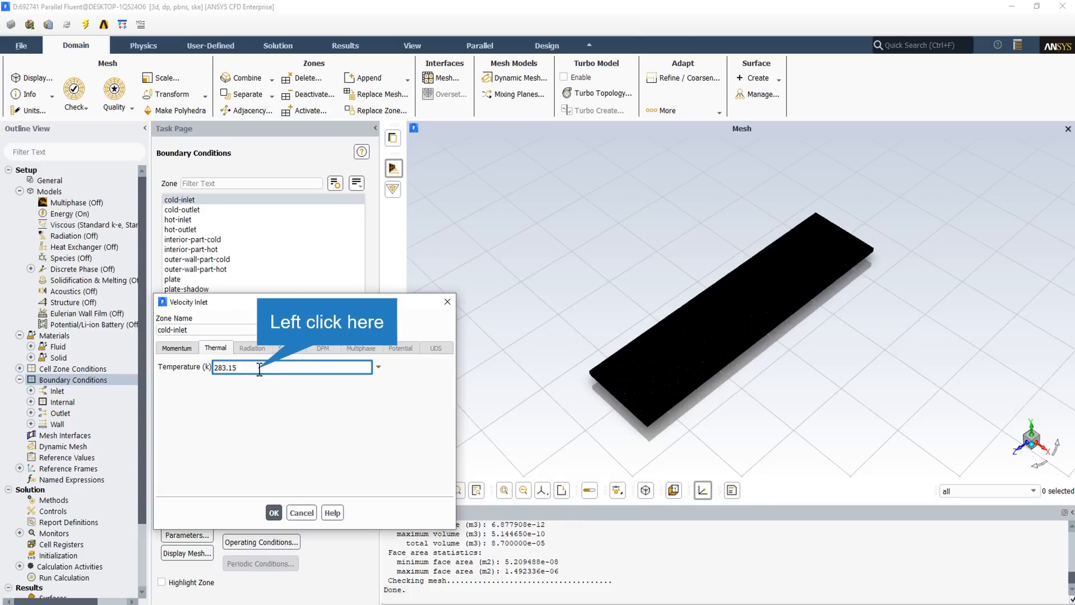
{"action": "left_click", "coordinate": [173, 348]}
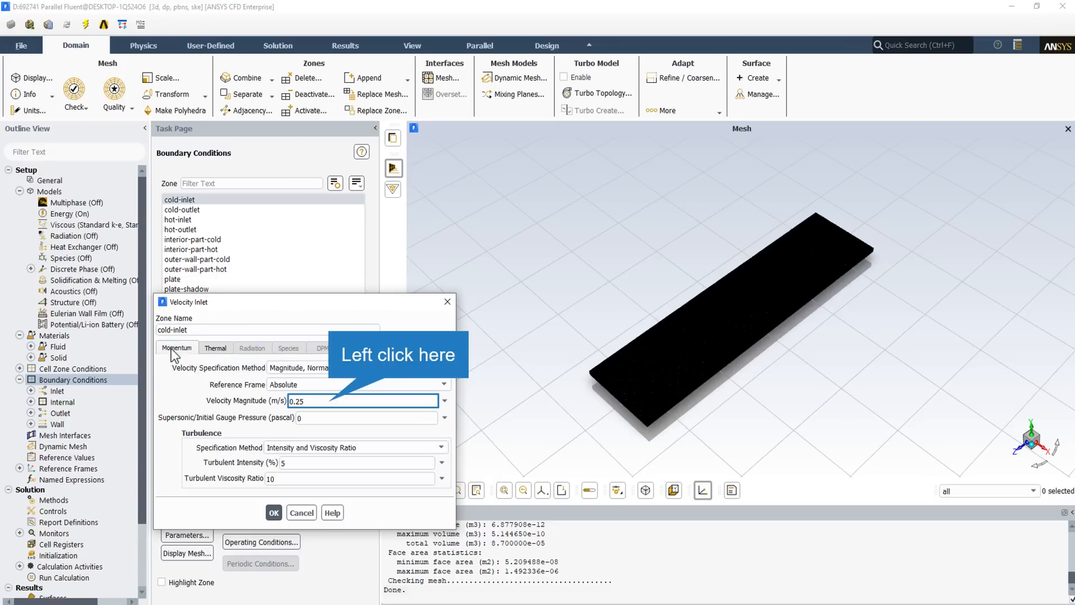
{"action": "left_click", "coordinate": [331, 402]}
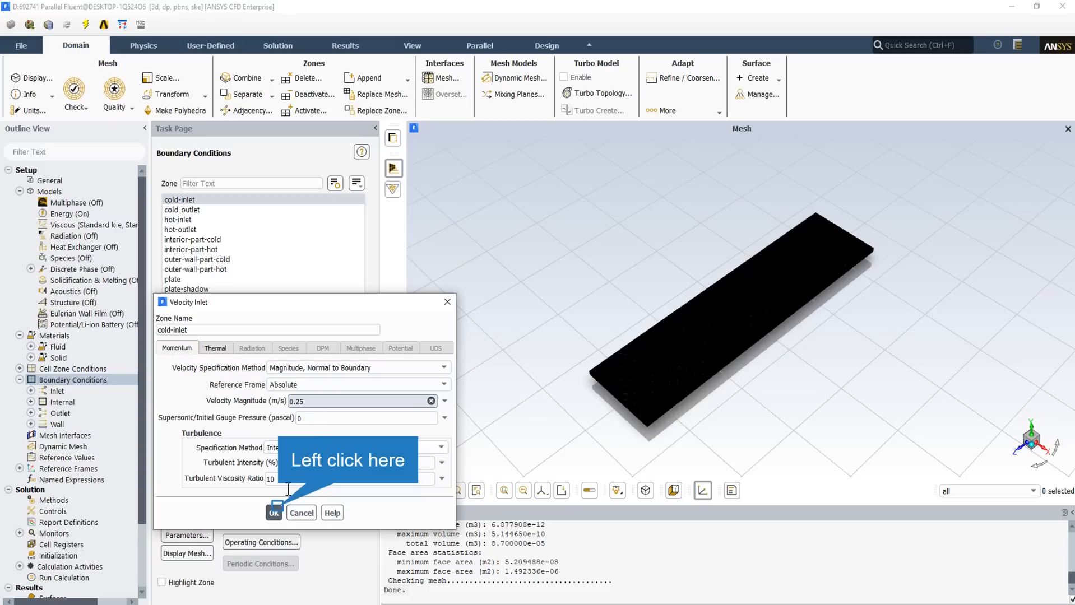
{"action": "left_click", "coordinate": [274, 513]}
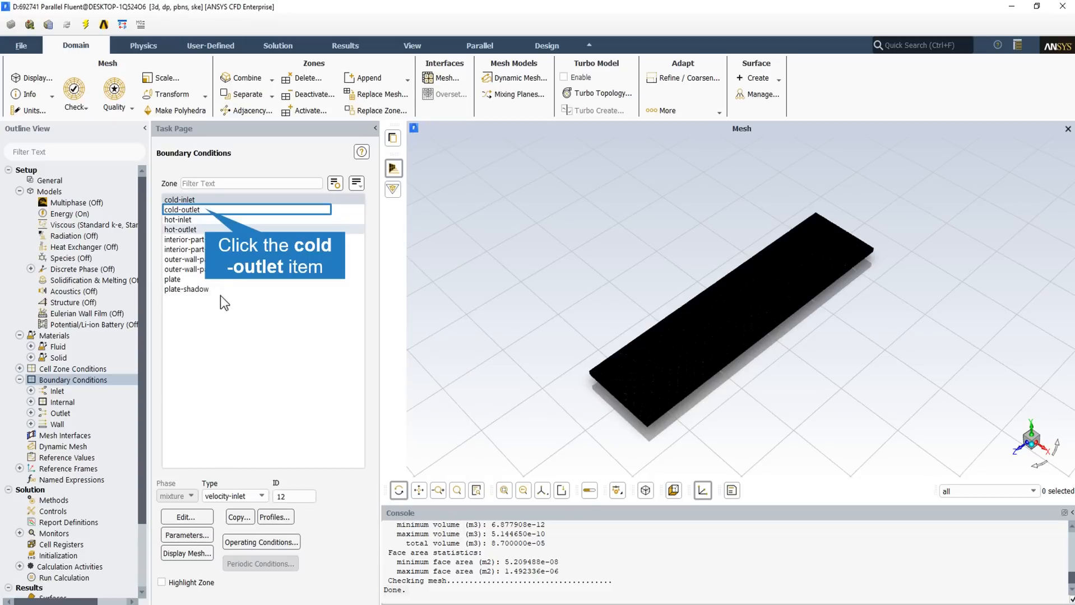
Keep cold-outlet as a pressure-outlet and accept 0 Pa gauge pressure with 300 K backflow total temperature.
{"action": "left_click", "coordinate": [206, 211]}
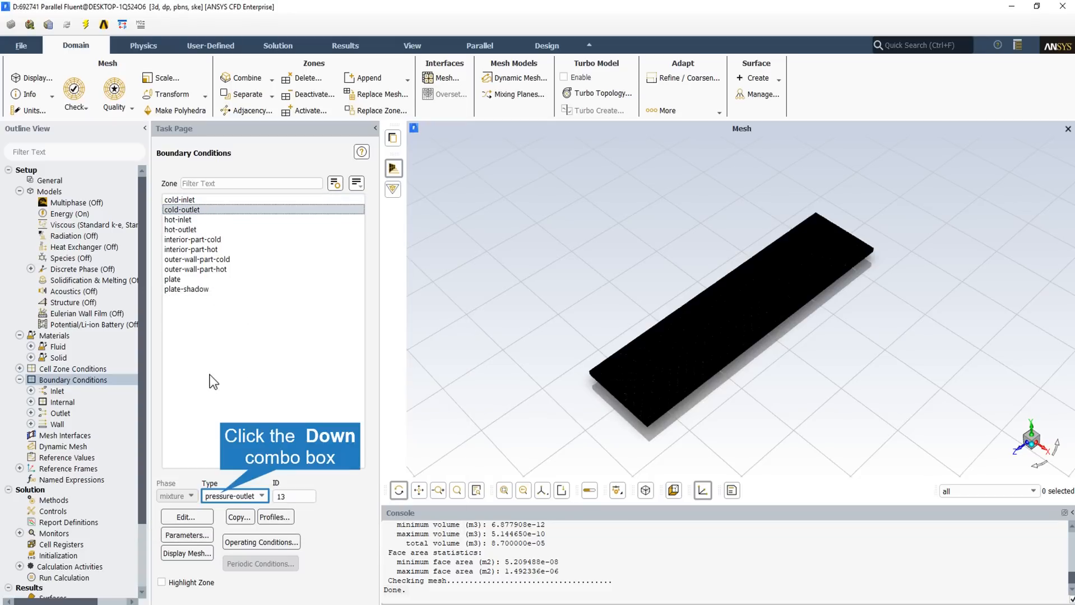
{"action": "left_click", "coordinate": [226, 496]}
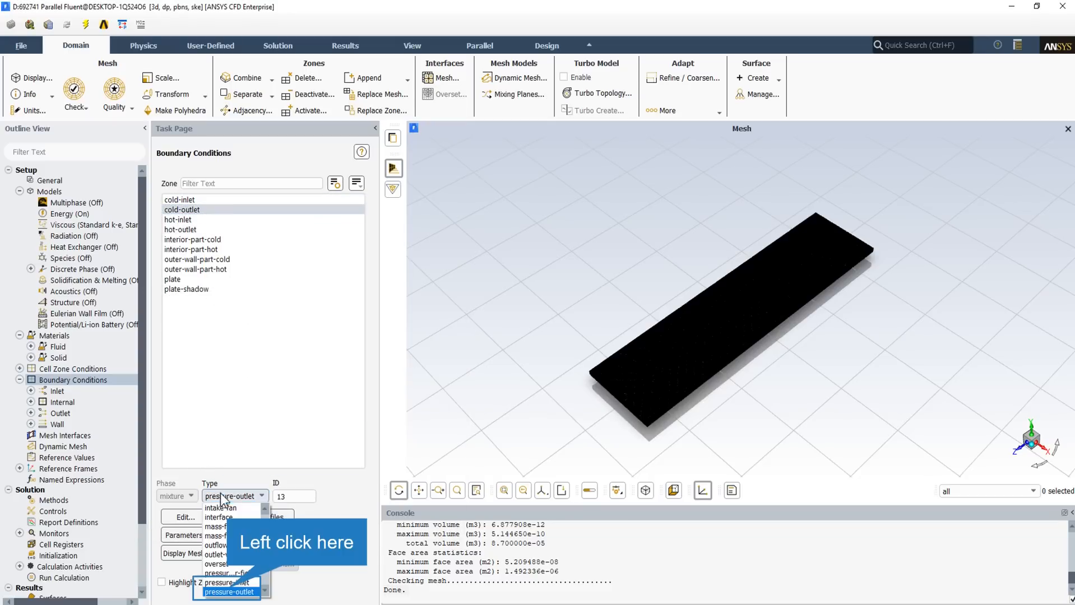
{"action": "left_click", "coordinate": [229, 592]}
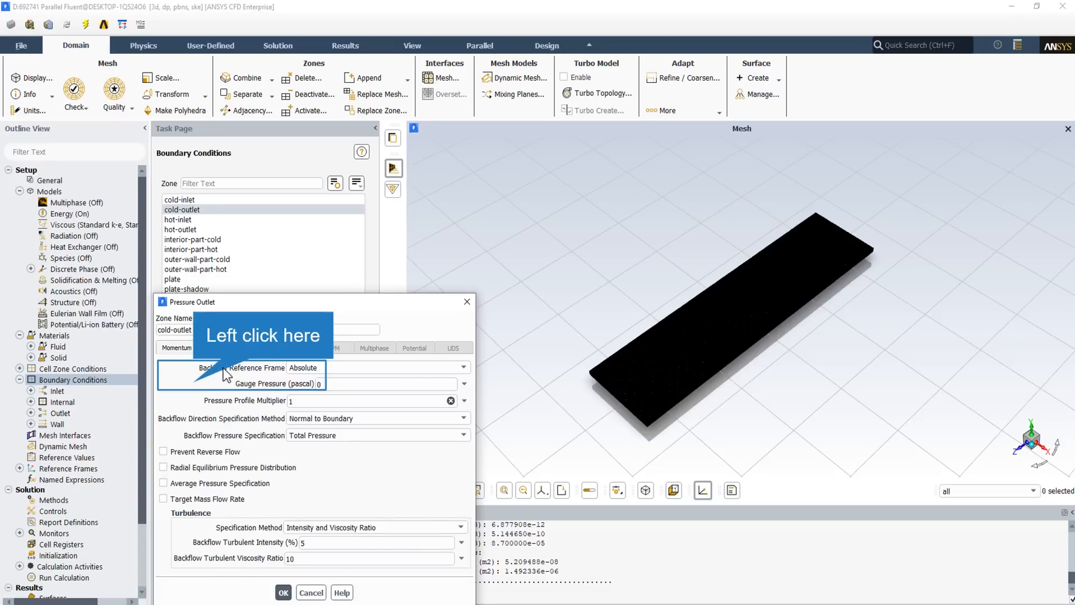
{"action": "left_click", "coordinate": [195, 388]}
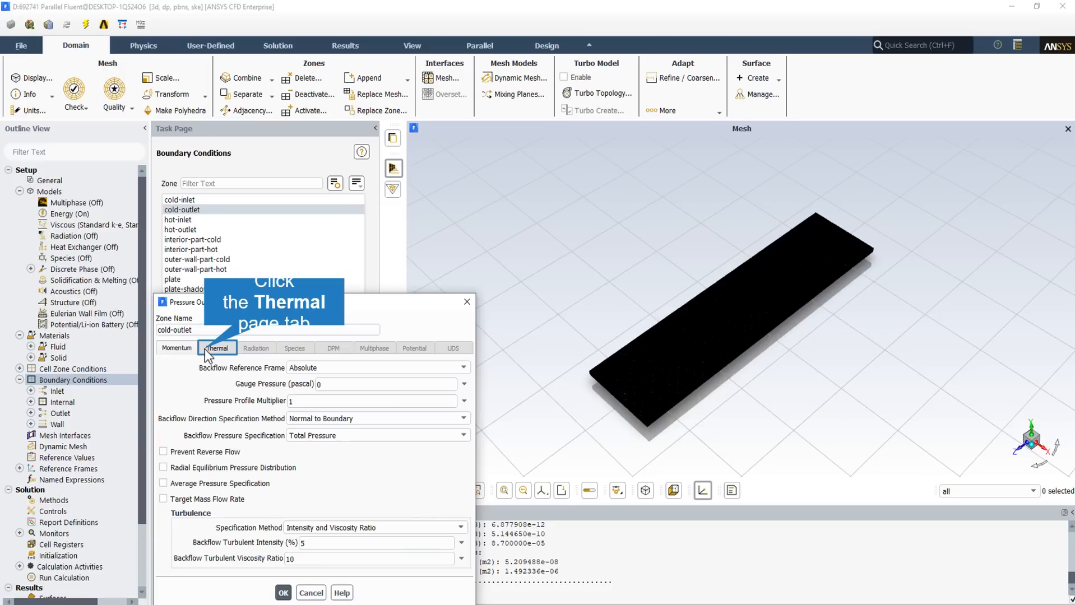
{"action": "left_click", "coordinate": [205, 349]}
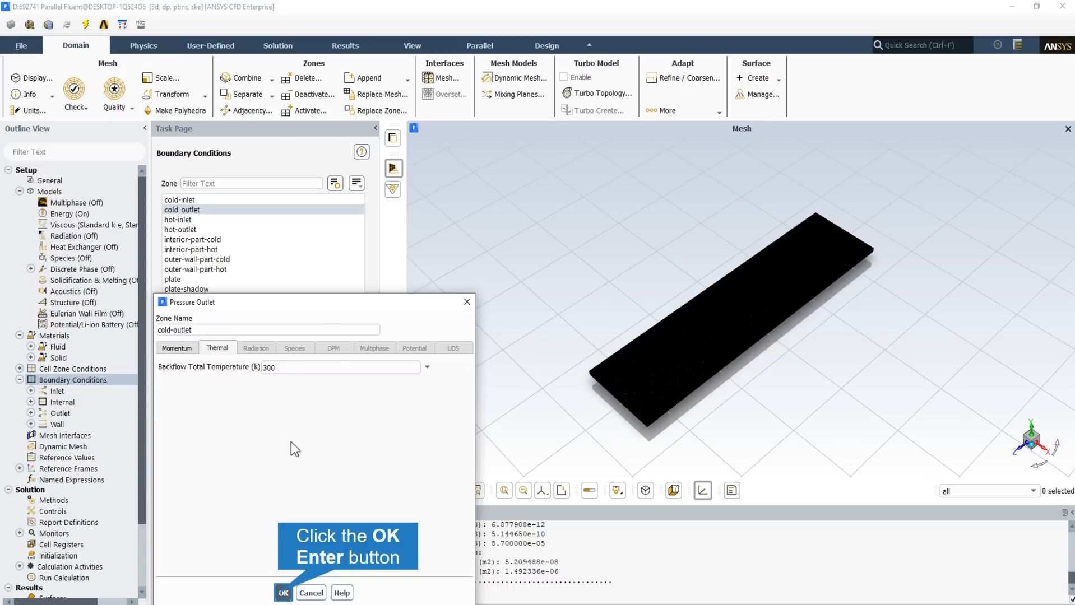
{"action": "left_click", "coordinate": [283, 593]}
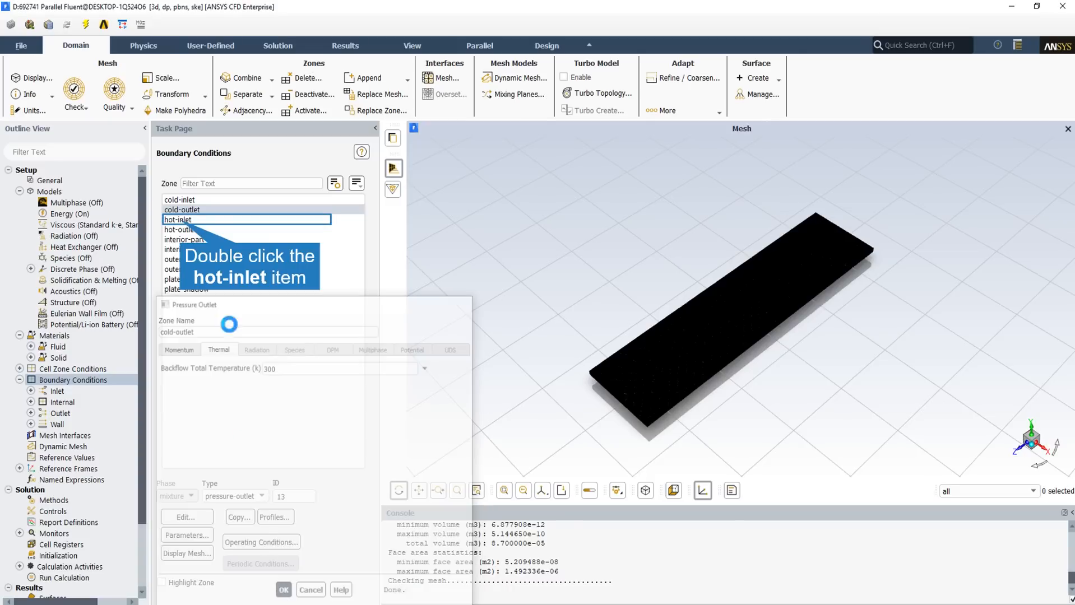
Accept 343.15 K and 0.25 m/s velocity magnitude for hot-inlet, and select hot-outlet to check its boundary type.
{"action": "double_click", "coordinate": [181, 221]}
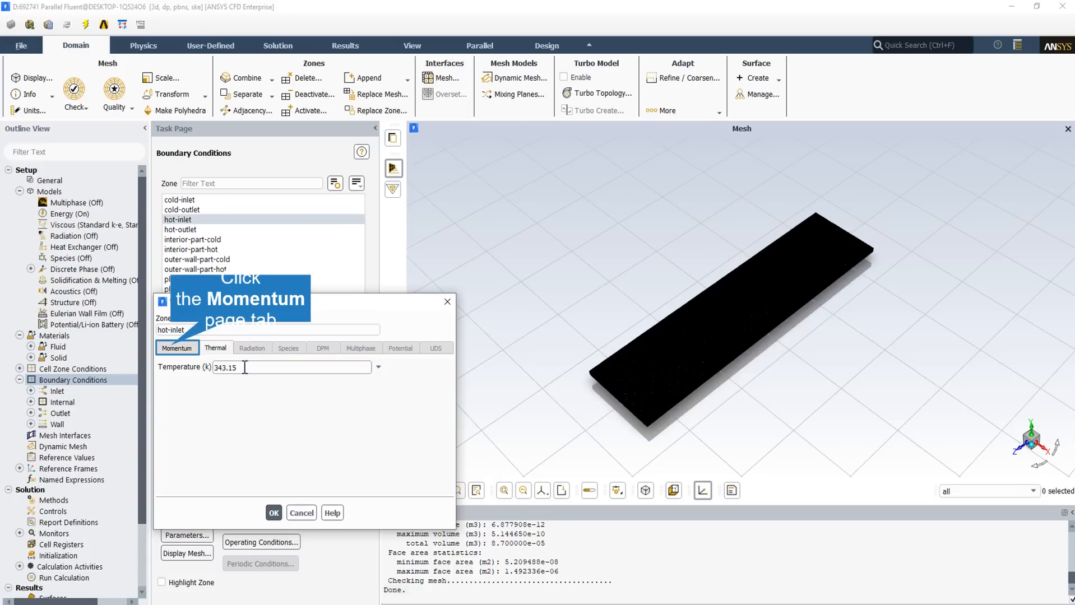
{"action": "left_click", "coordinate": [177, 348]}
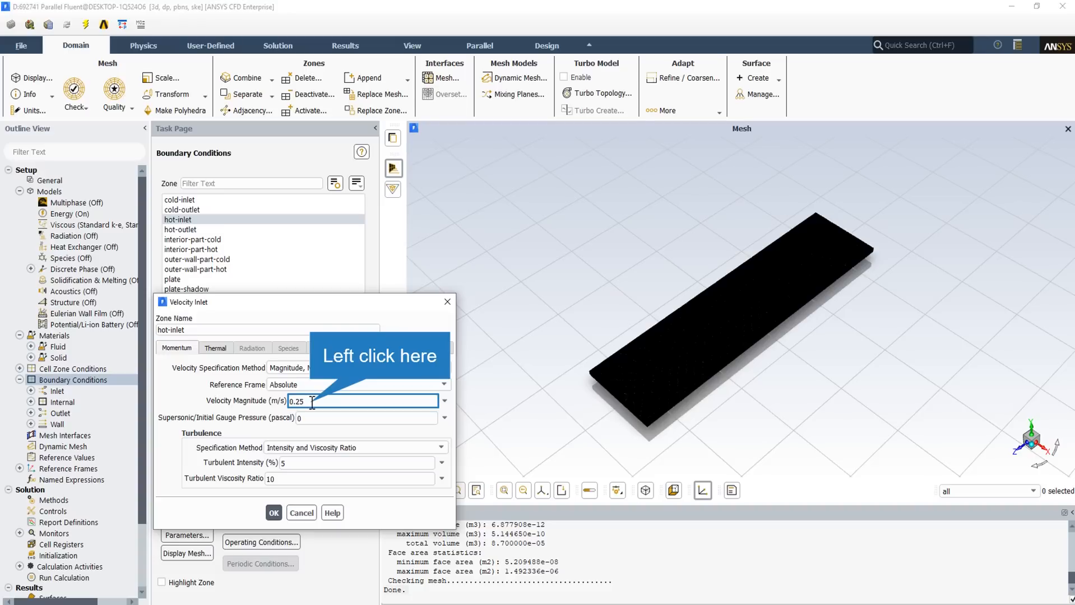
{"action": "left_click", "coordinate": [273, 511]}
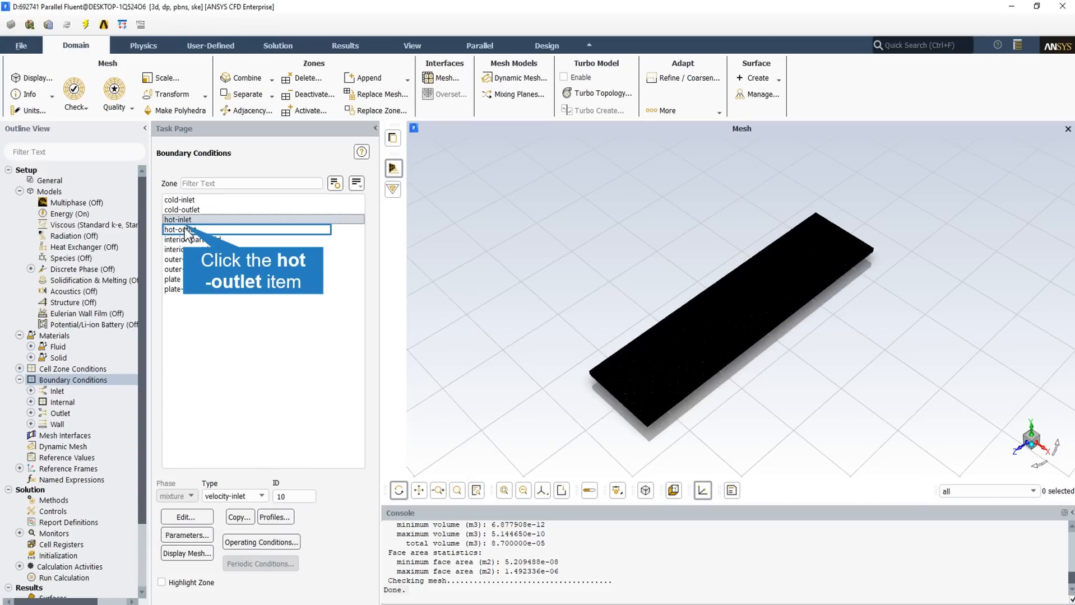
{"action": "left_click", "coordinate": [185, 230]}
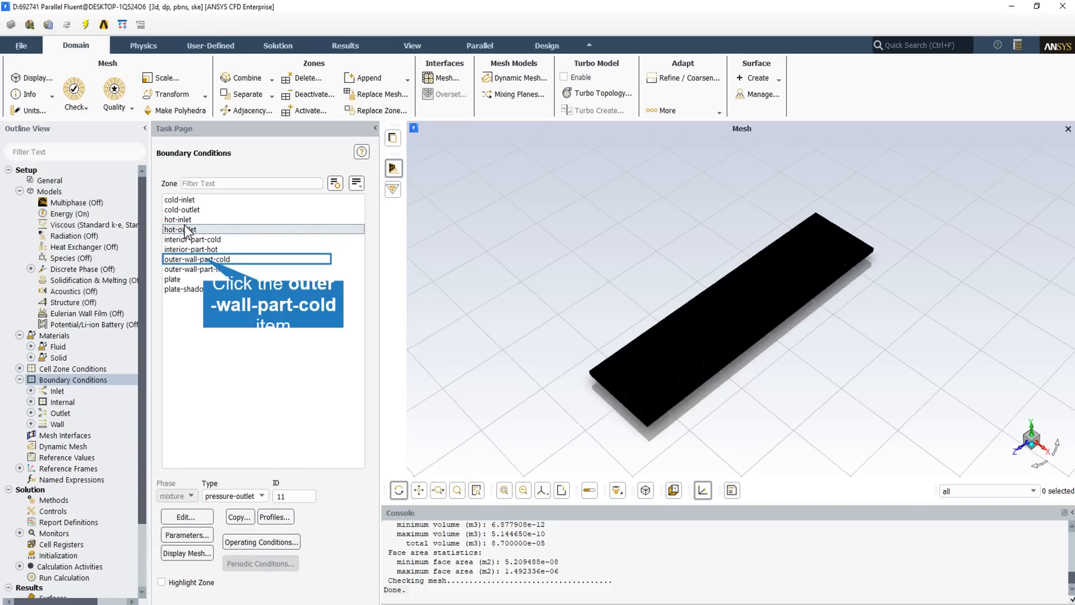
Define outer-wall-part-cold as a stationary wall with a heat flux of 0 W/m2 and accept its conditions.
{"action": "left_click", "coordinate": [203, 260]}
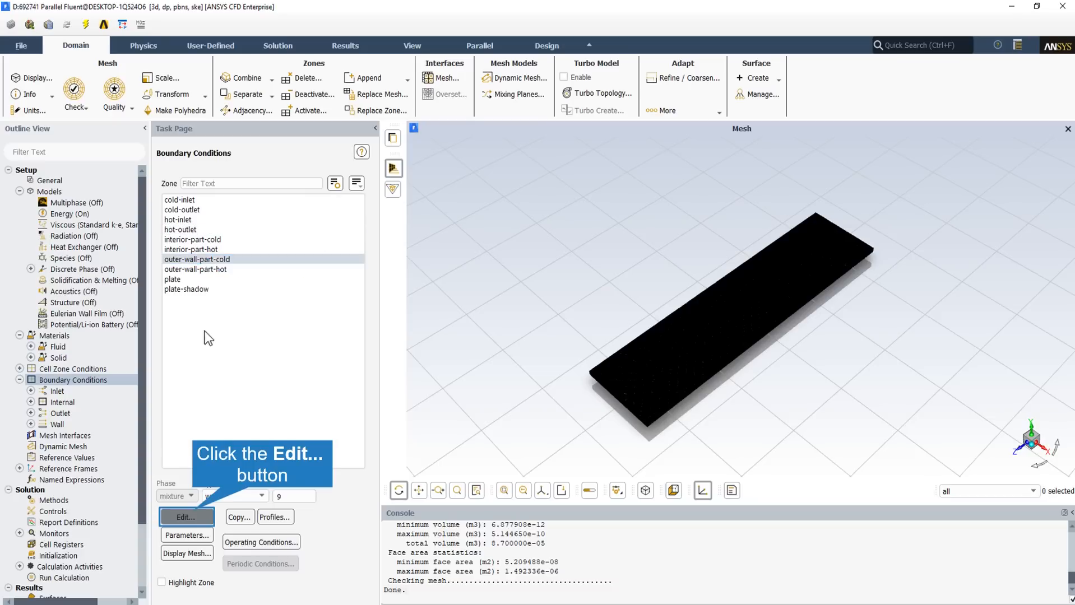
{"action": "left_click", "coordinate": [194, 513]}
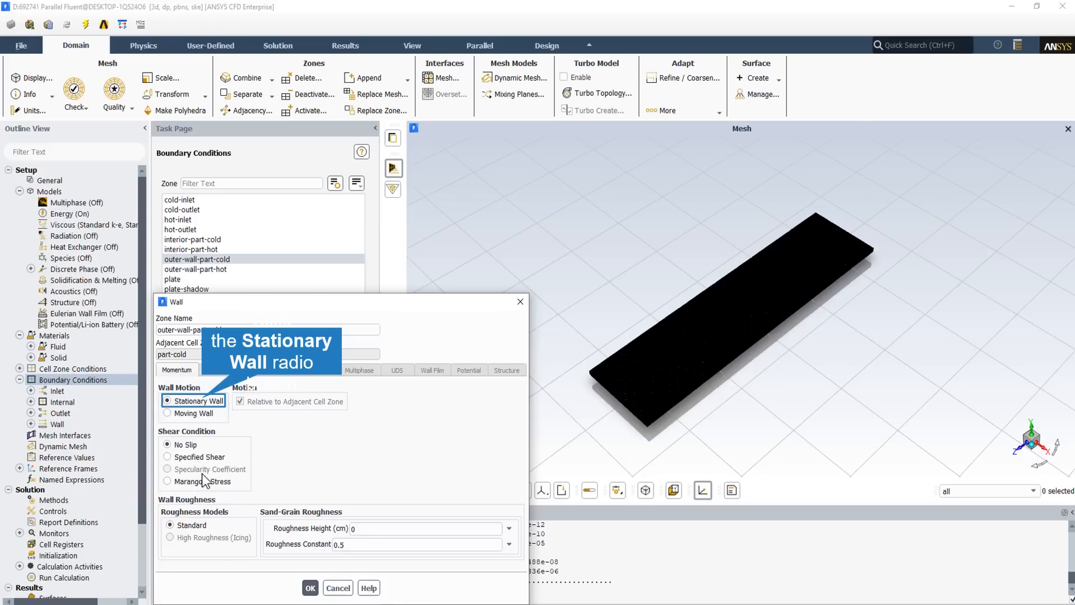
{"action": "left_click", "coordinate": [201, 397]}
{"action": "left_click", "coordinate": [217, 373]}
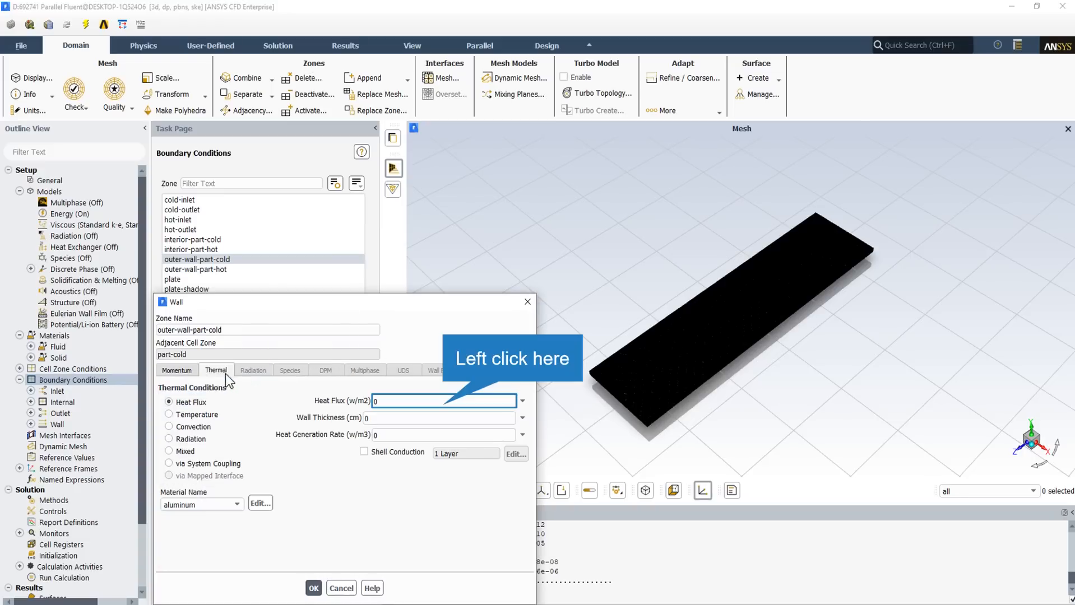
{"action": "left_click", "coordinate": [444, 402]}
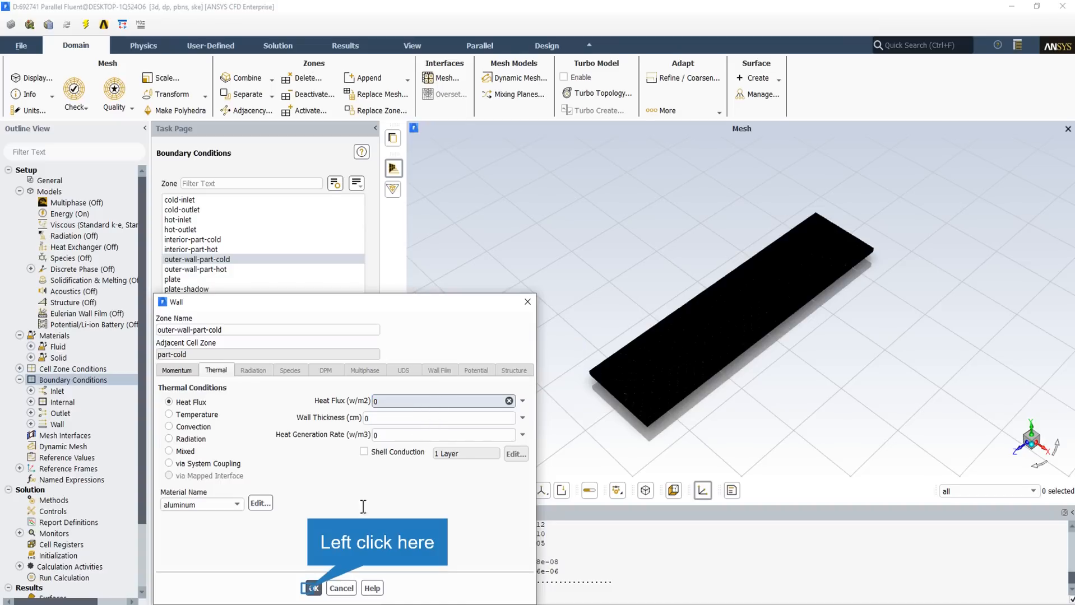
{"action": "left_click", "coordinate": [312, 589]}
Define outer-wall-part-hot as a stationary wall with the Heat Flux thermal condition and accept its conditions.
{"action": "left_click", "coordinate": [204, 270]}
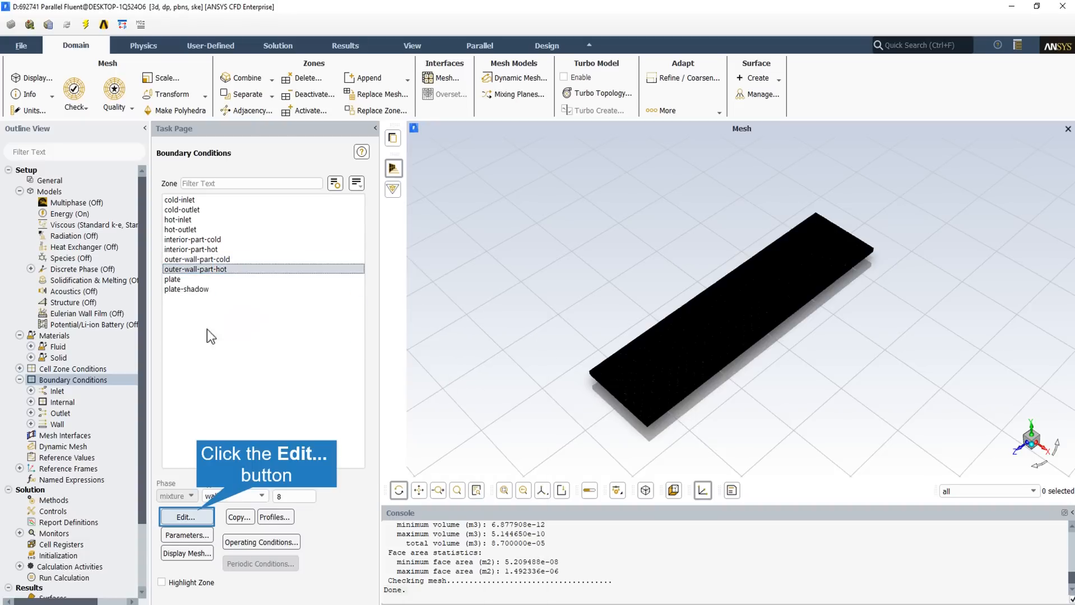
{"action": "left_click", "coordinate": [196, 513]}
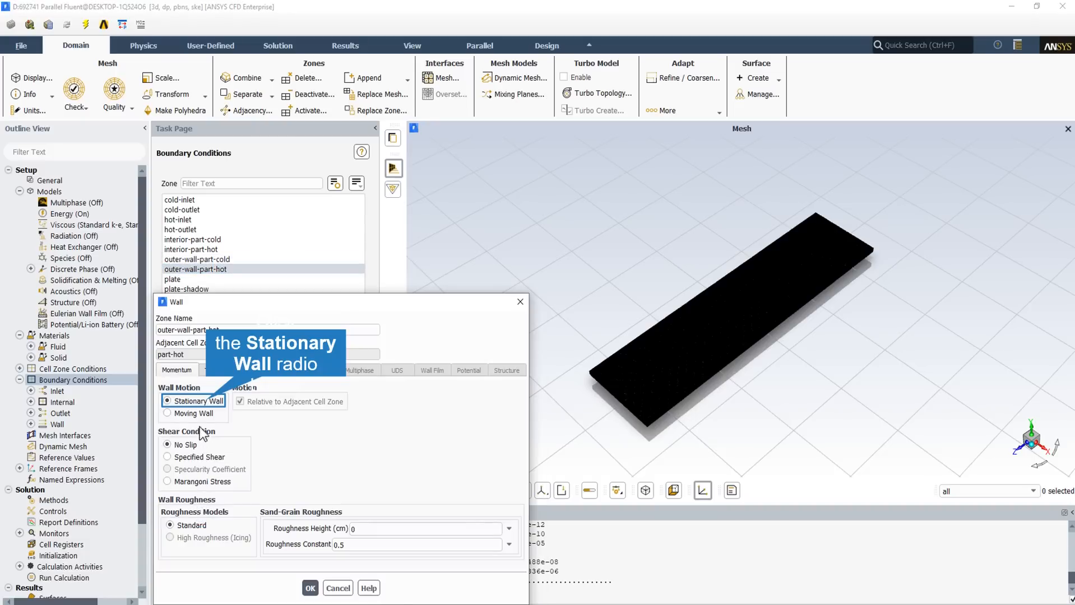
{"action": "left_click", "coordinate": [205, 397]}
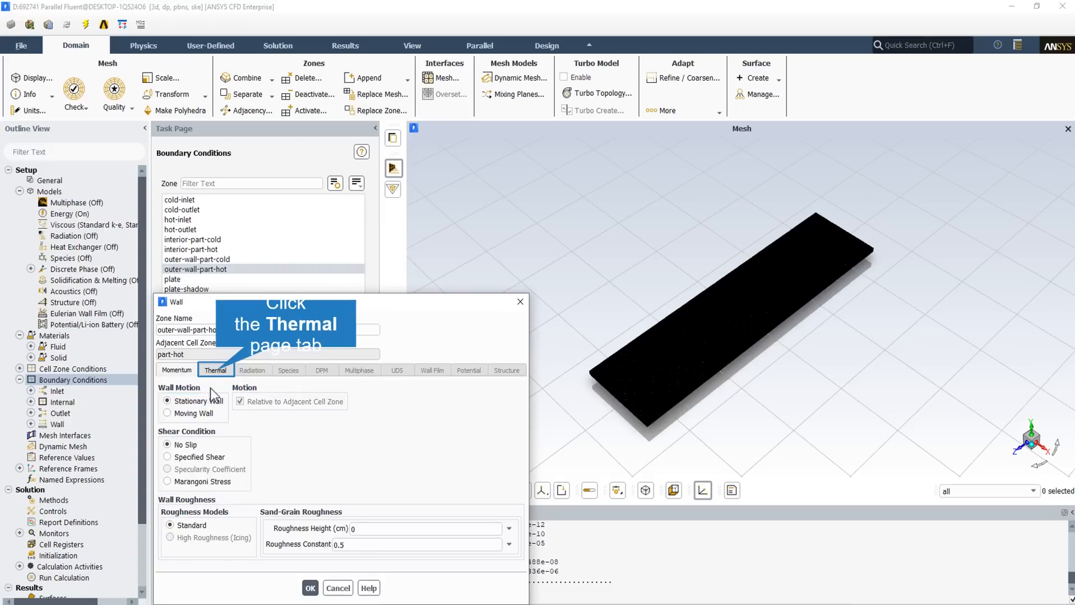
{"action": "left_click", "coordinate": [216, 373]}
{"action": "left_click", "coordinate": [200, 400]}
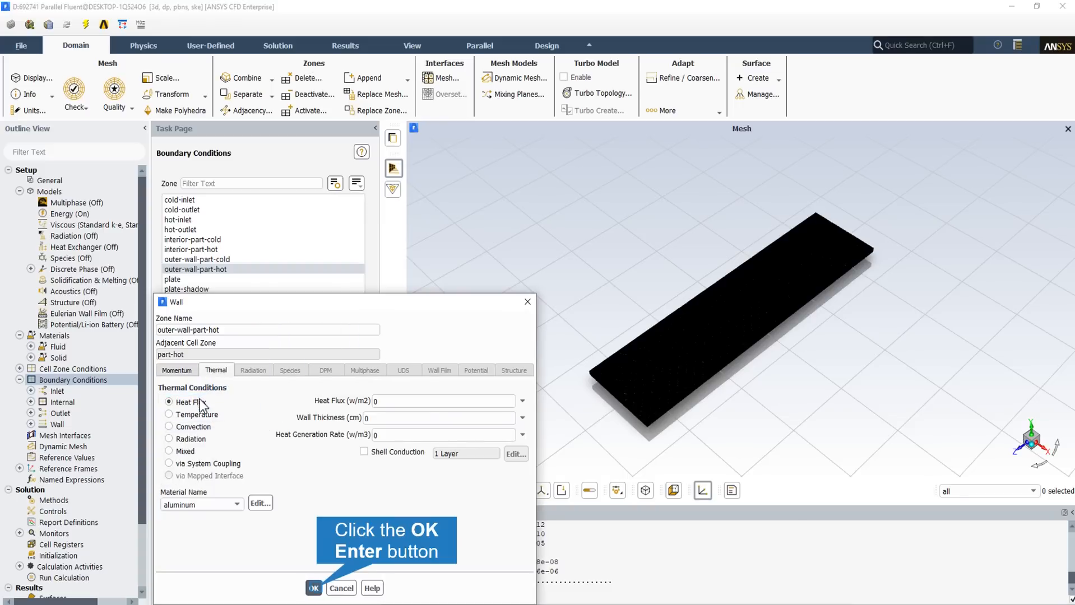
{"action": "left_click", "coordinate": [314, 588]}
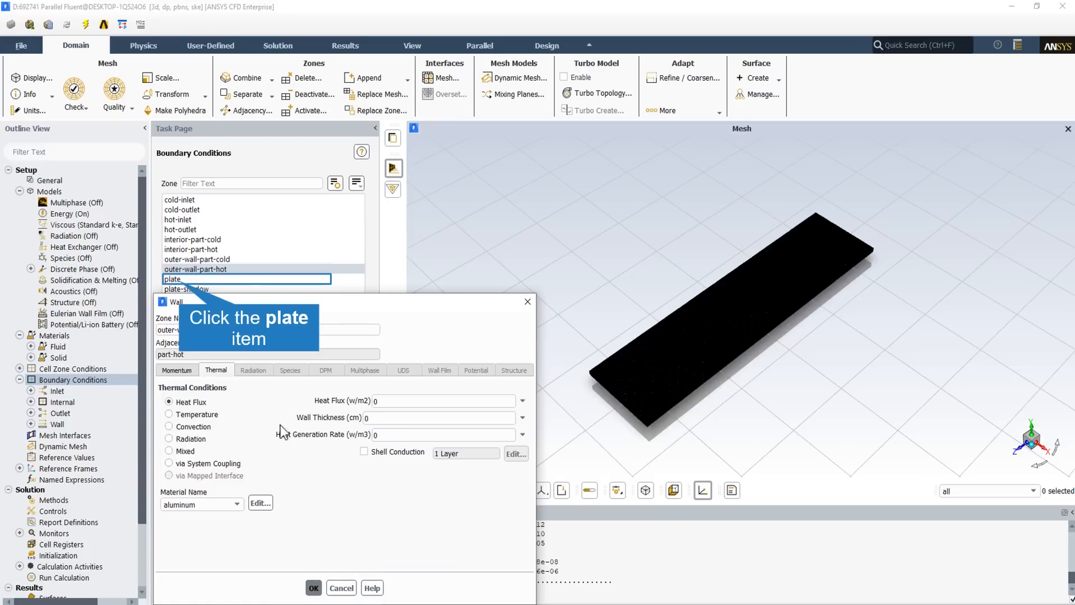
Accept the plate wall's Coupled thermal condition with aluminum material and a wall thickness of 0.5 cm.
{"action": "left_click", "coordinate": [192, 277]}
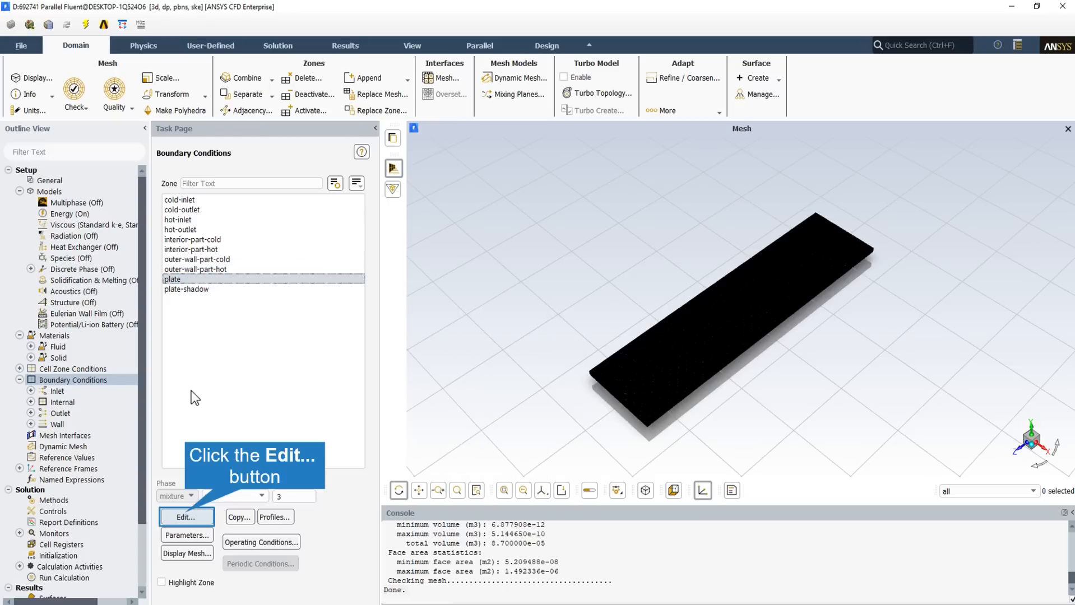
{"action": "left_click", "coordinate": [185, 512]}
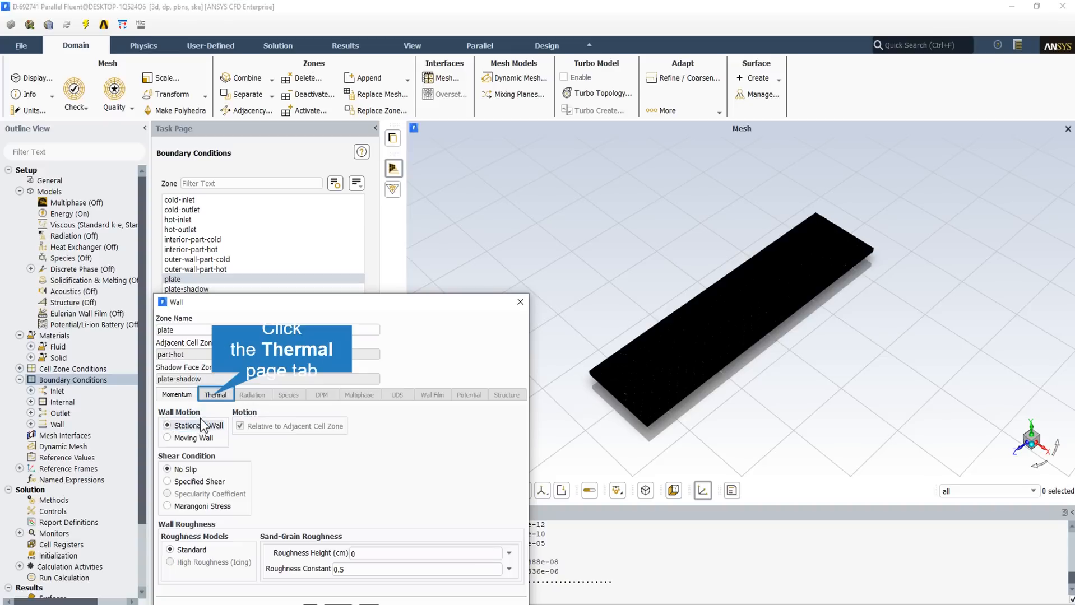
{"action": "left_click", "coordinate": [212, 396]}
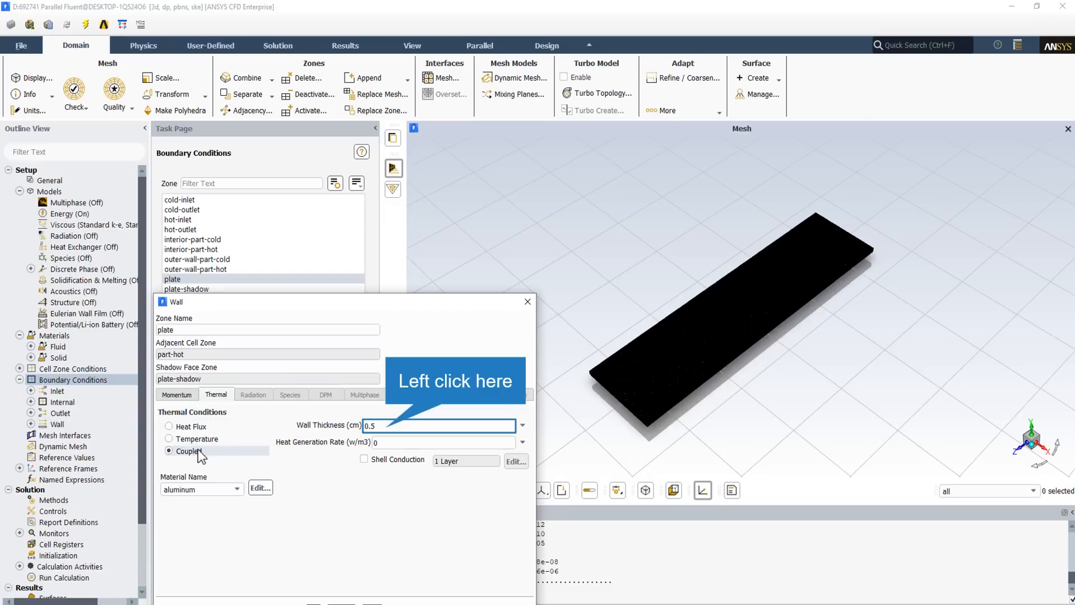
{"action": "left_click", "coordinate": [386, 428]}
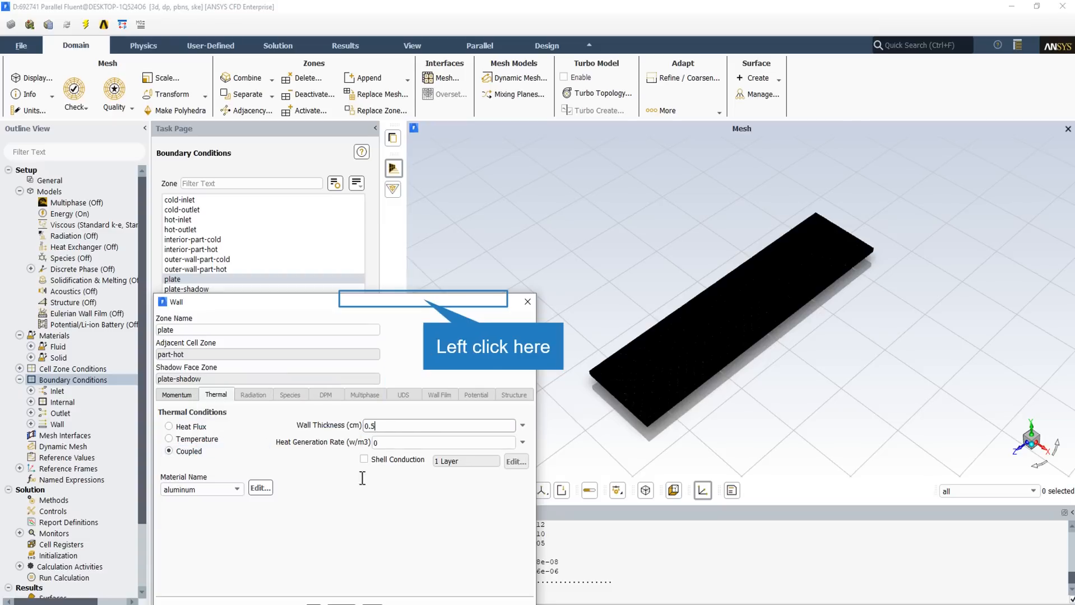
{"action": "left_click", "coordinate": [427, 292]}
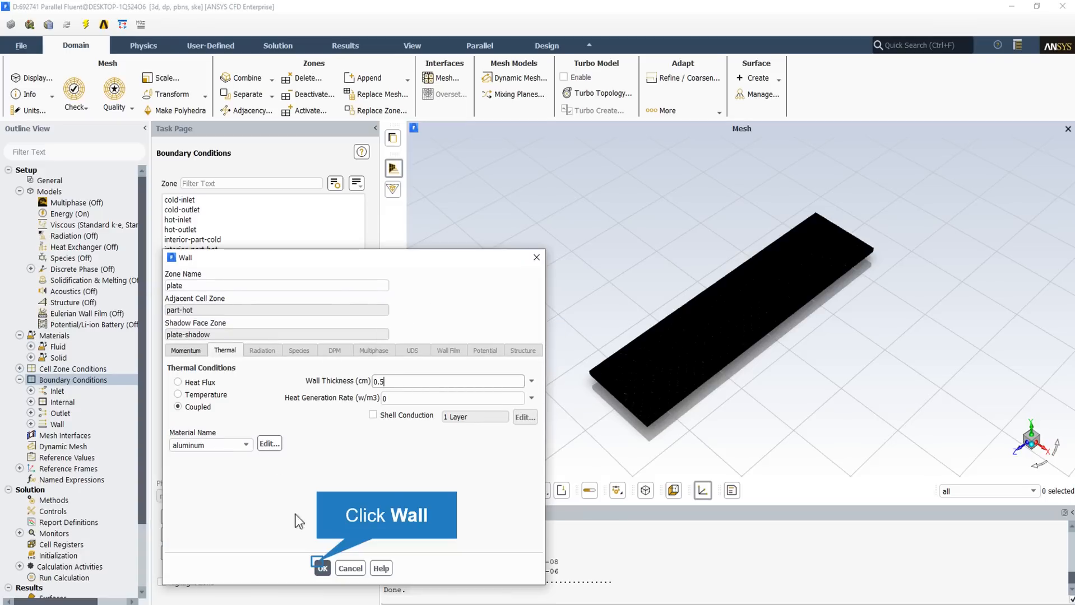
{"action": "left_click", "coordinate": [320, 568]}
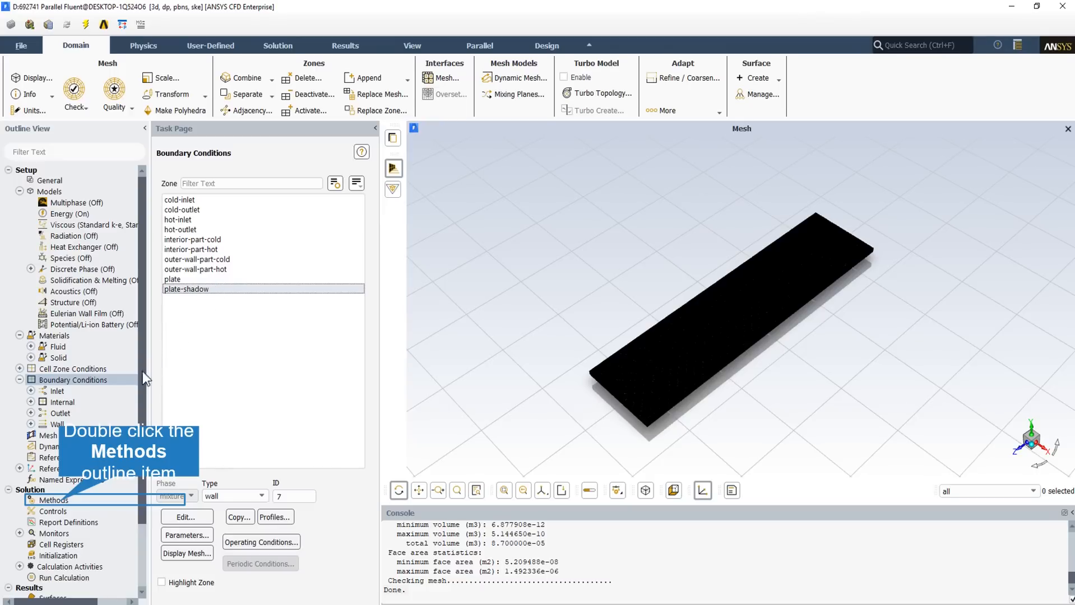
Review the solution methods, under-relaxation factors and residual convergence criteria of the case.
{"action": "double_click", "coordinate": [53, 500]}
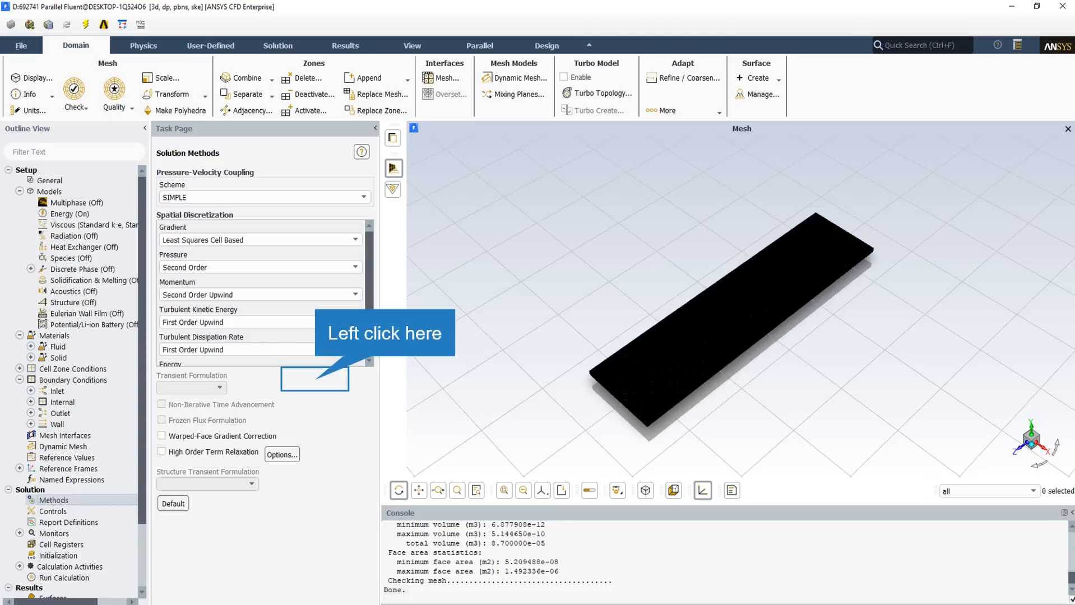
{"action": "double_click", "coordinate": [52, 512]}
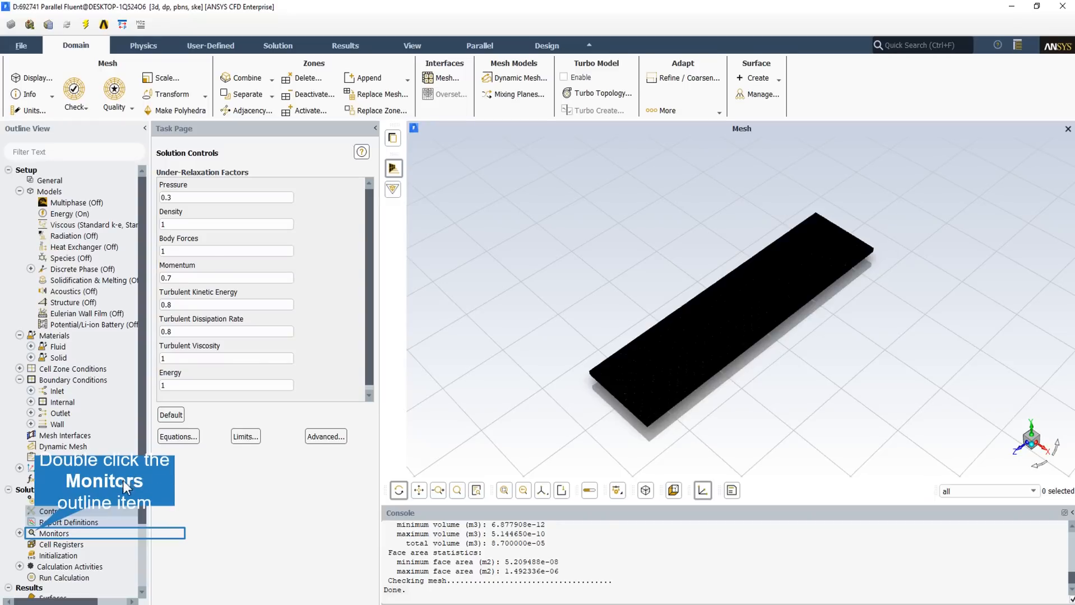
{"action": "double_click", "coordinate": [40, 534]}
{"action": "double_click", "coordinate": [53, 544]}
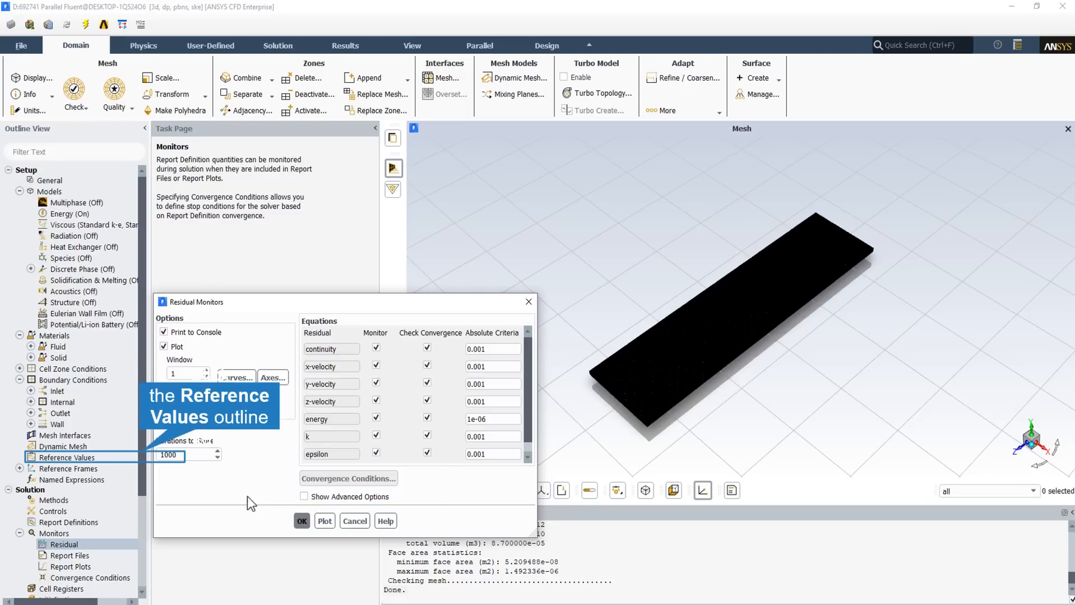
Check the solution initialization method and the number of iterations set for the calculation run.
{"action": "left_click_drag", "start_coordinate": [140, 454], "coordinate": [138, 499]}
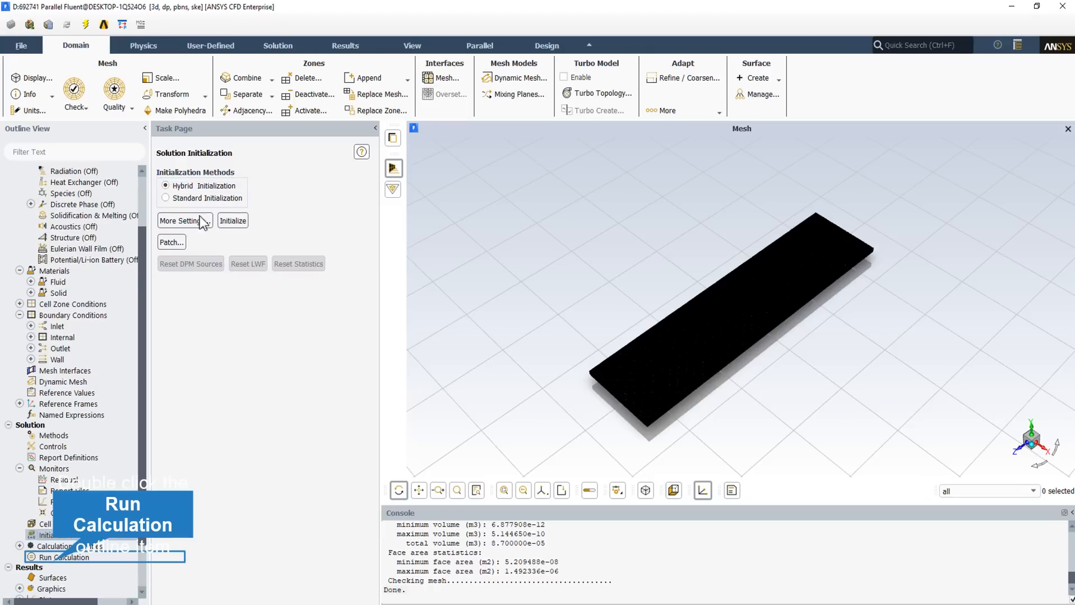
{"action": "double_click", "coordinate": [54, 558]}
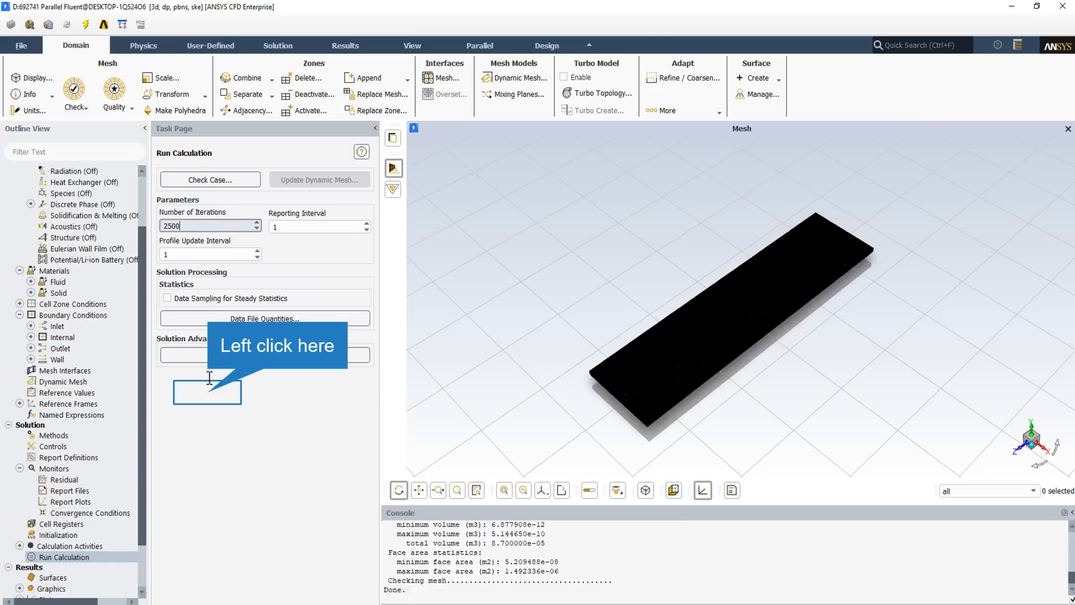
{"action": "left_click", "coordinate": [208, 394]}
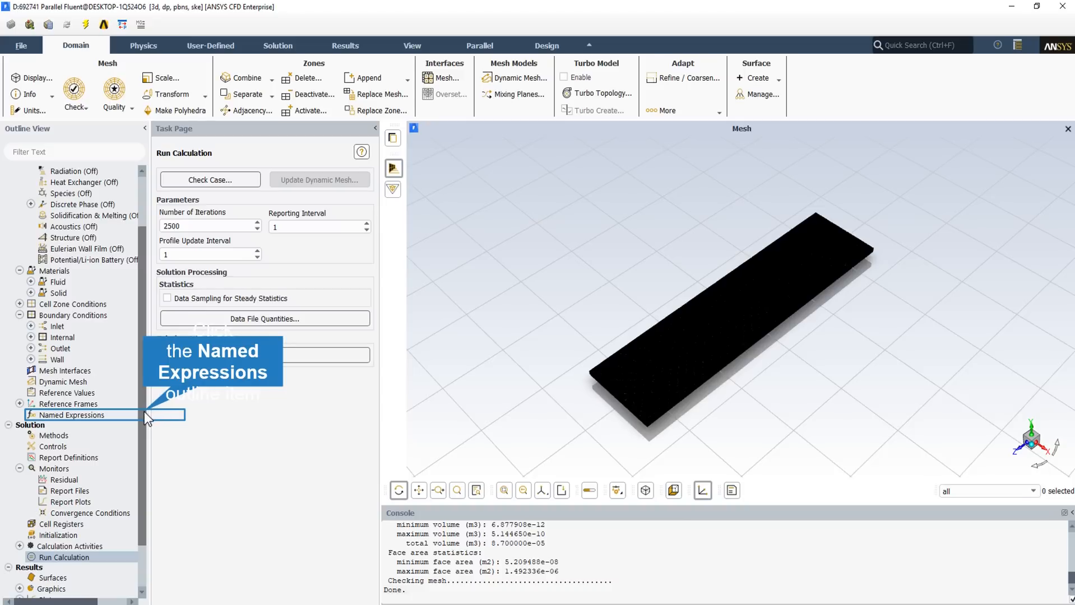
Start a new contour plot in the results graphics and deselect all of its surfaces.
{"action": "scroll", "coordinate": [141, 421], "scroll_direction": "down", "scroll_amount": 3}
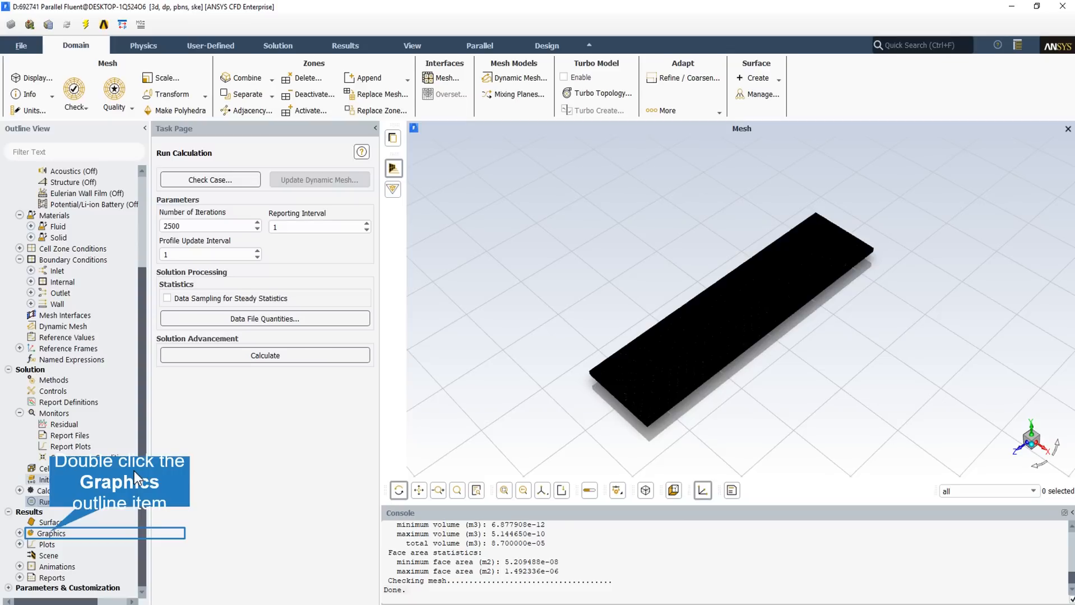
{"action": "double_click", "coordinate": [56, 534]}
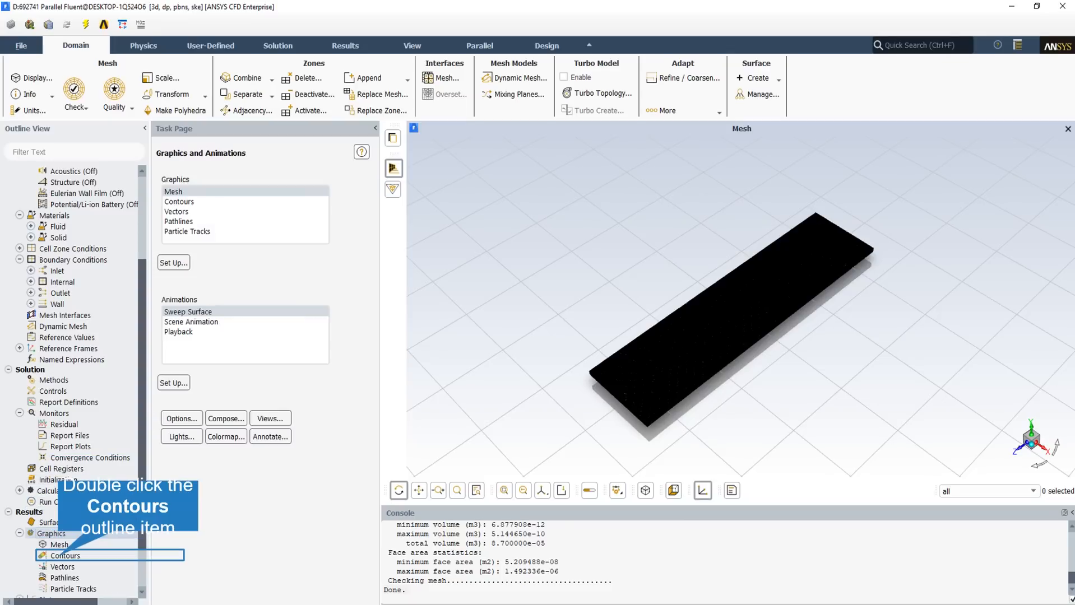
{"action": "double_click", "coordinate": [63, 556]}
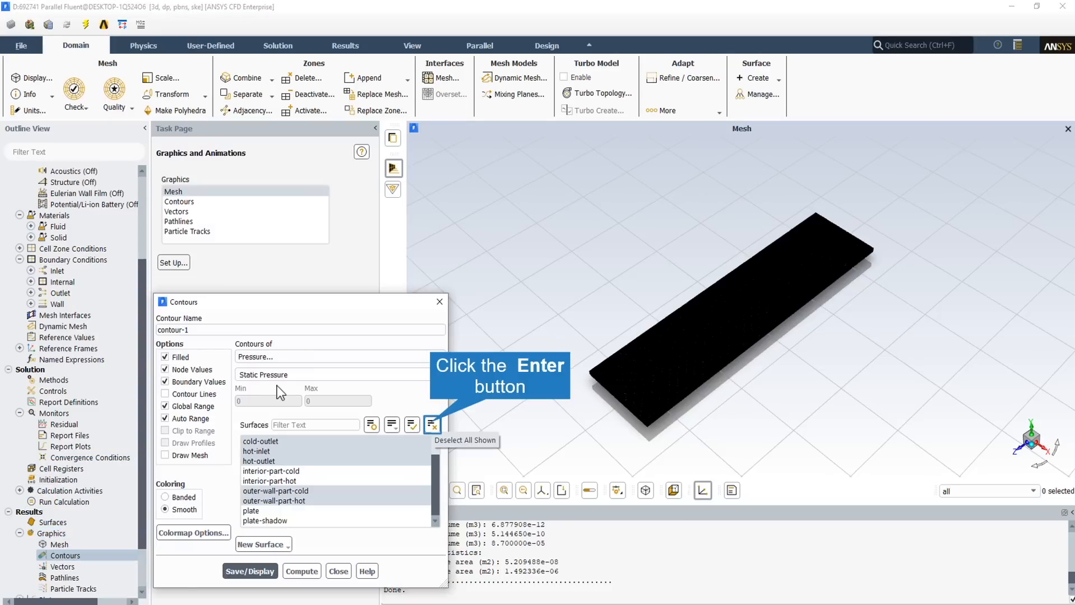
{"action": "left_click", "coordinate": [432, 425]}
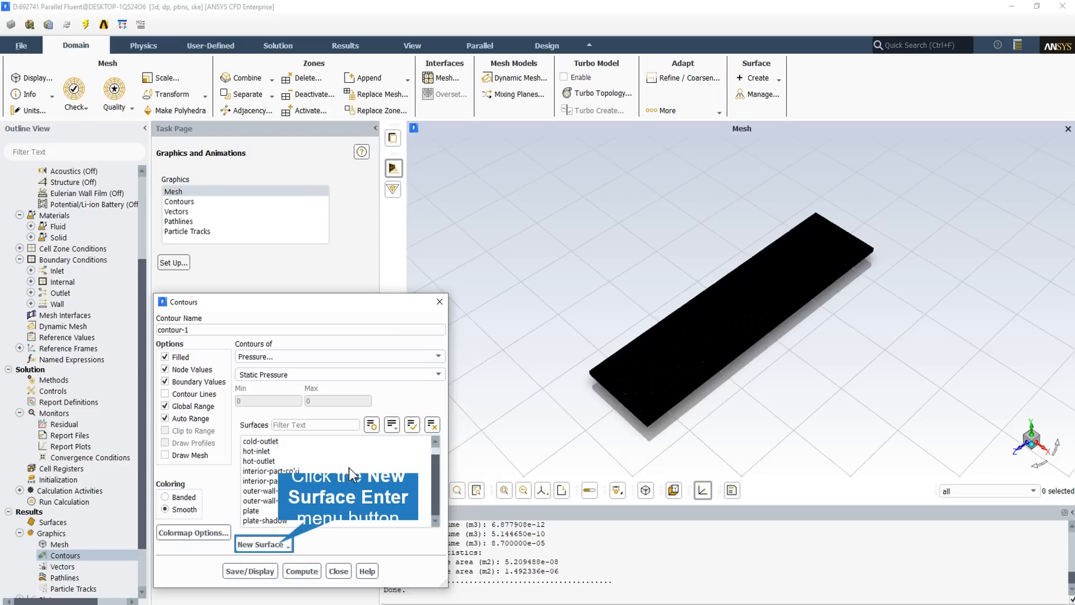
Start a new iso-surface for the contour plot, based on the constant mesh Z-Coordinate.
{"action": "left_click", "coordinate": [281, 542]}
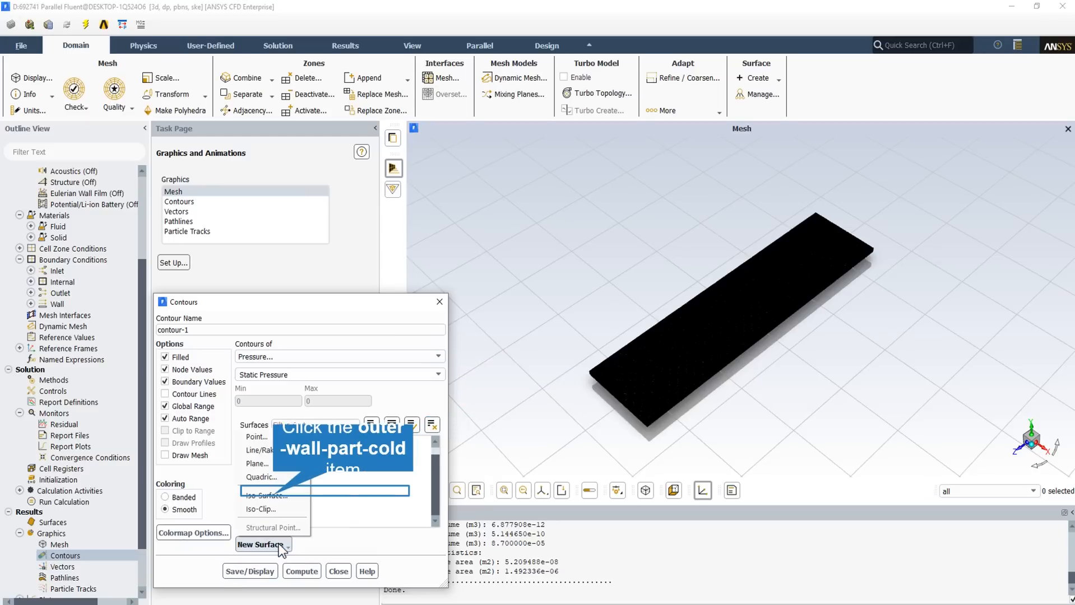
{"action": "left_click", "coordinate": [274, 496]}
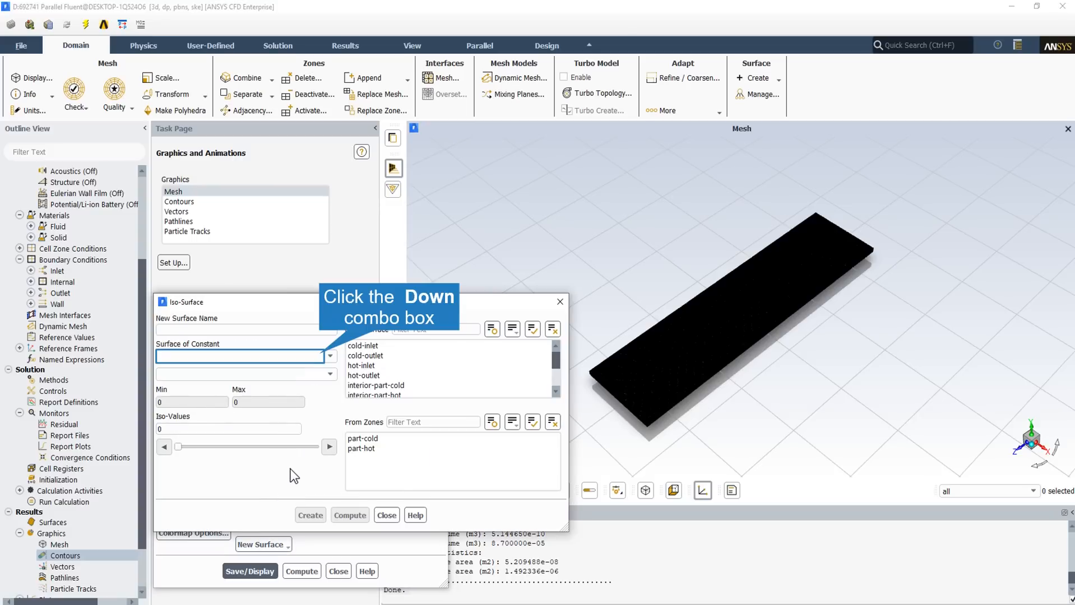
{"action": "left_click", "coordinate": [324, 357]}
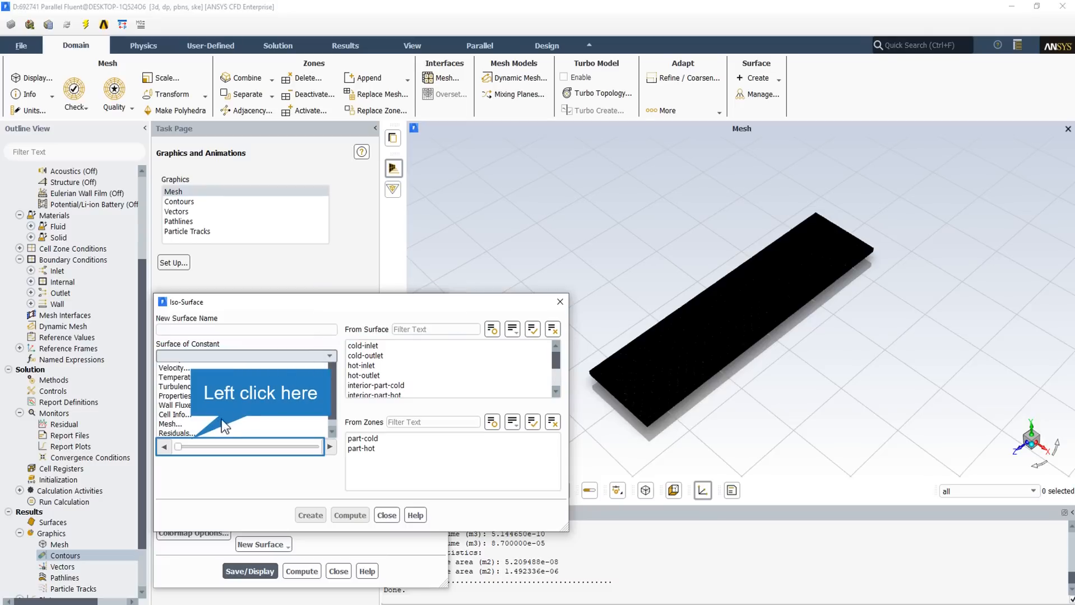
{"action": "left_click", "coordinate": [185, 425]}
{"action": "left_click", "coordinate": [329, 374]}
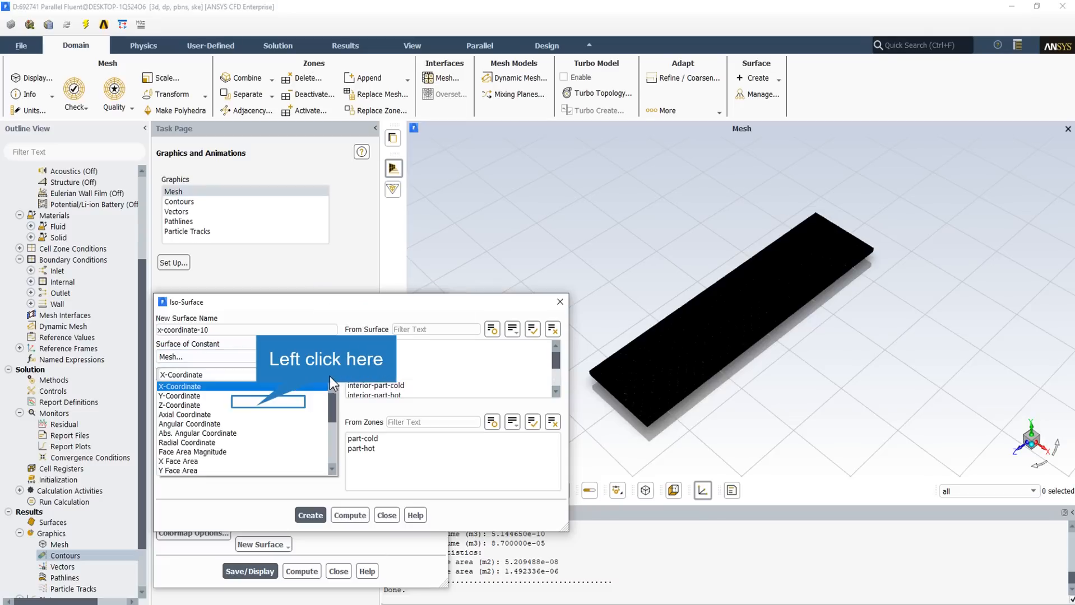
{"action": "left_click", "coordinate": [259, 406]}
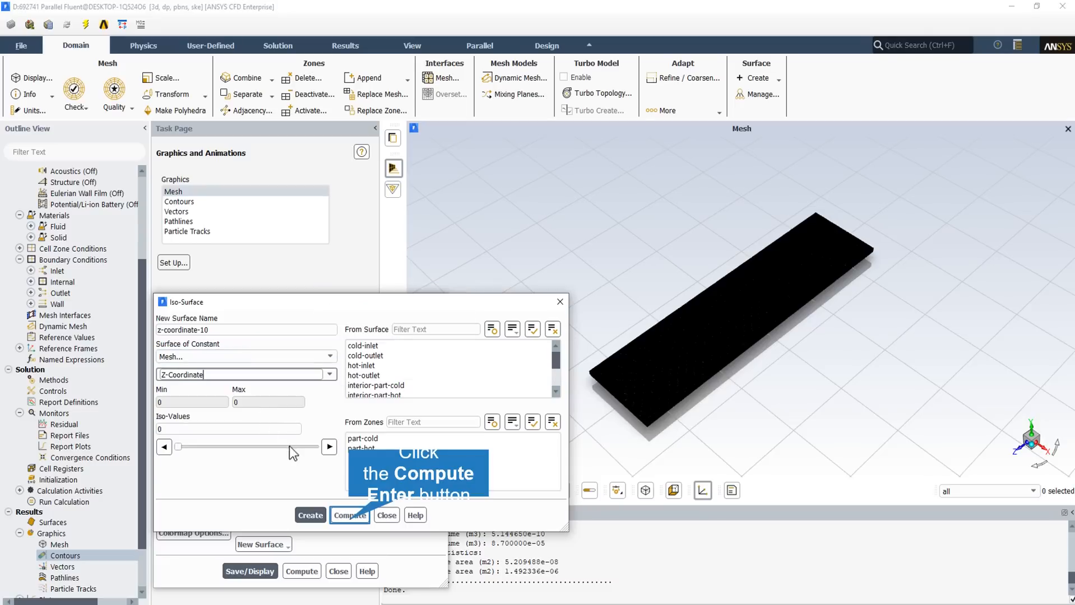
Compute the Z-Coordinate range, set the iso-value to 19.5 cm, and create the iso-surface under the name z-center.
{"action": "left_click", "coordinate": [350, 515]}
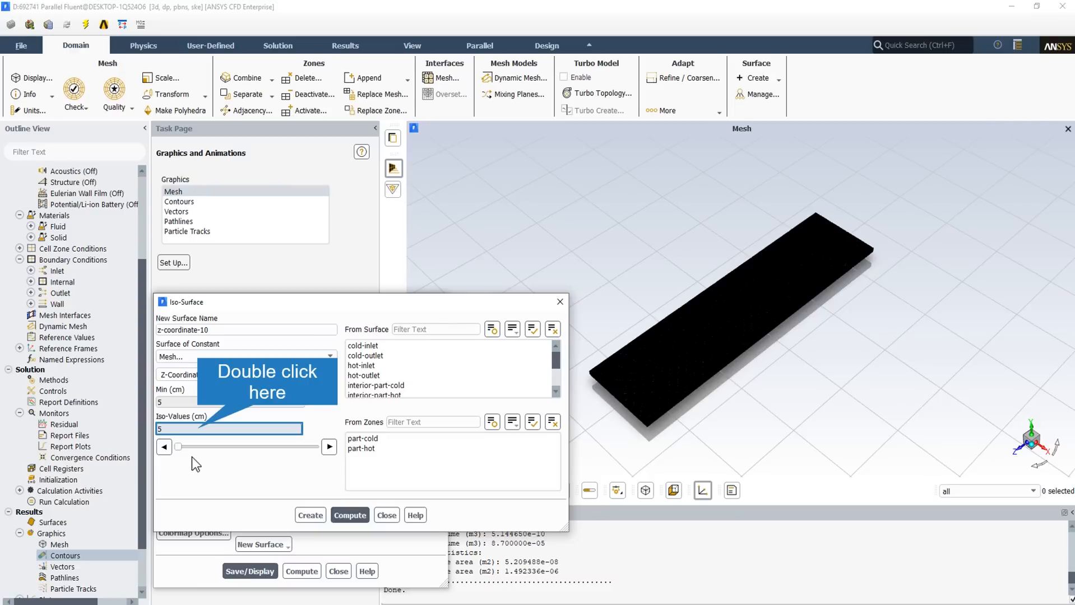
{"action": "double_click", "coordinate": [198, 429]}
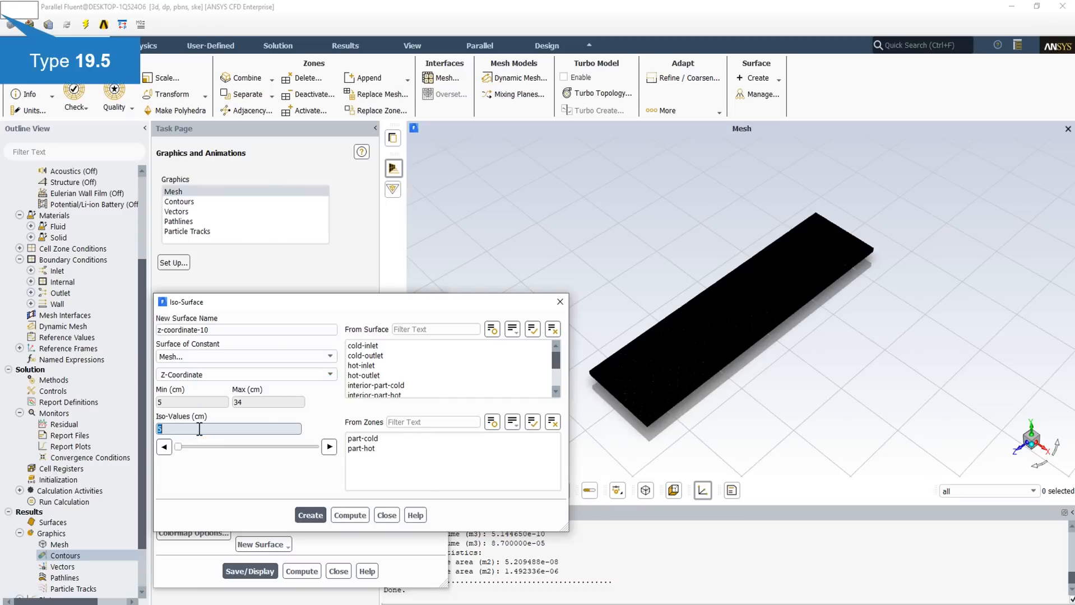
{"action": "type", "text": "19.5"}
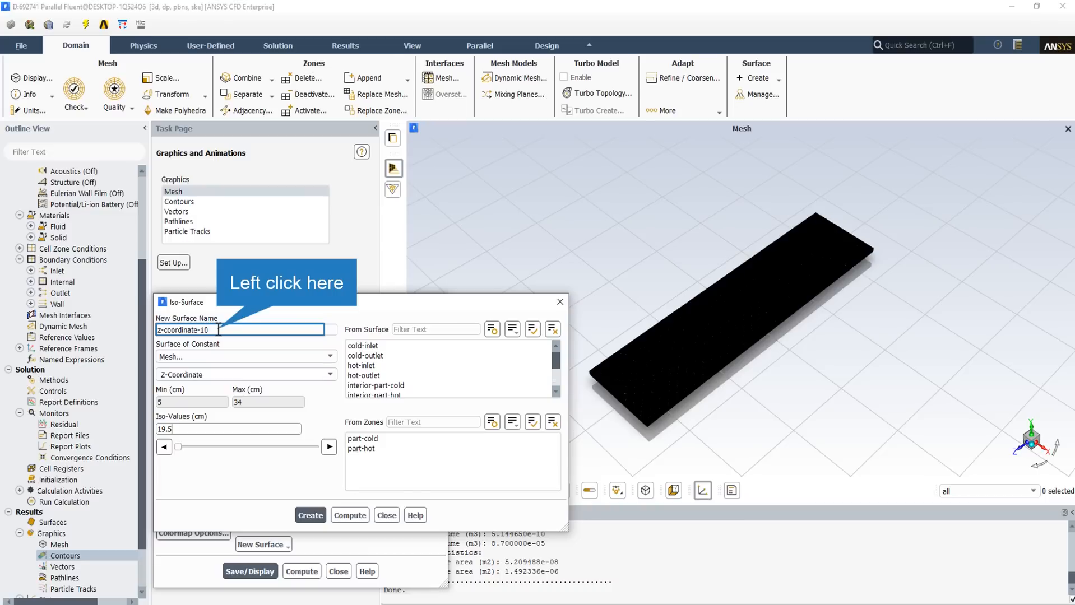
{"action": "left_click_drag", "start_coordinate": [219, 329], "coordinate": [163, 331]}
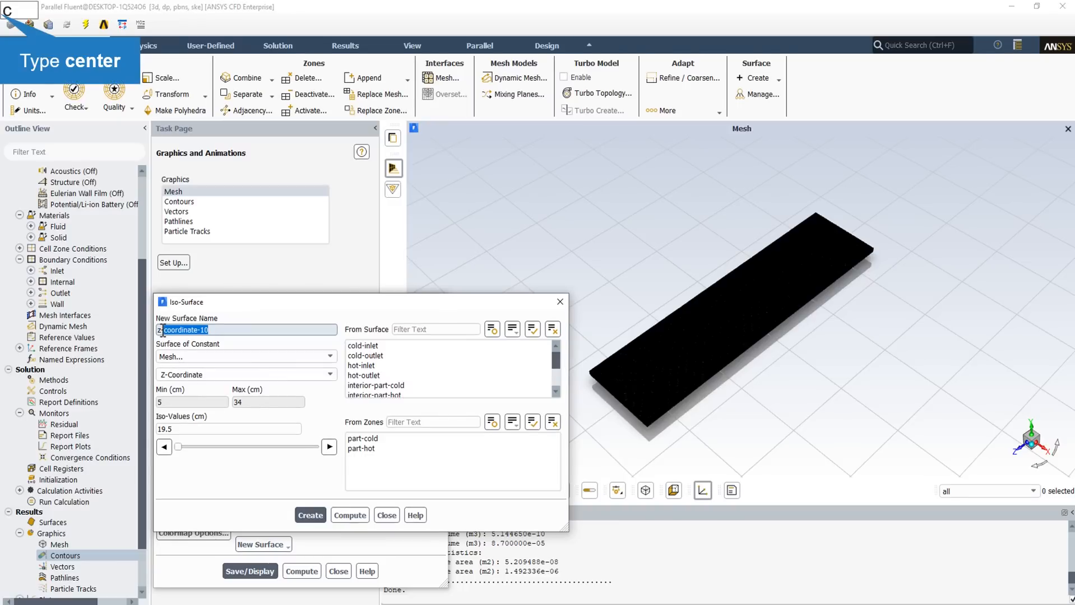
{"action": "type", "text": "enter"}
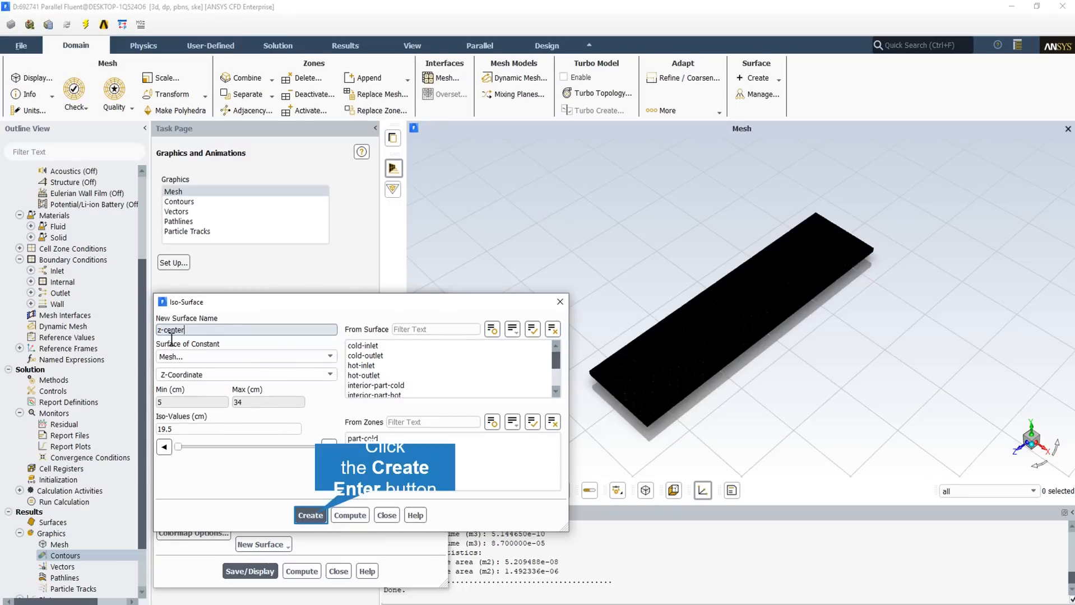
{"action": "left_click", "coordinate": [319, 516]}
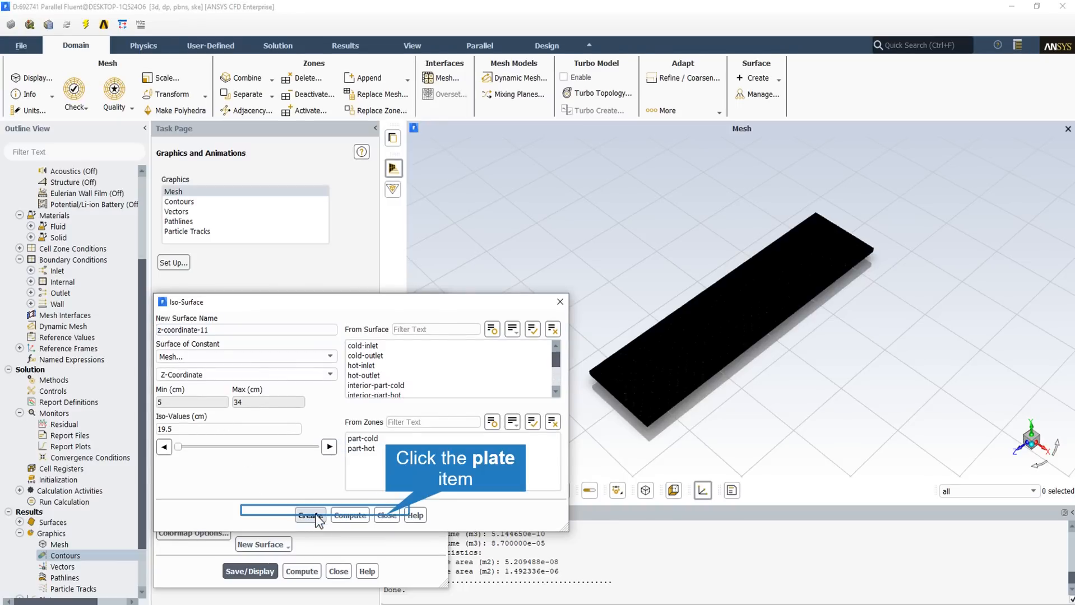
{"action": "left_click", "coordinate": [387, 515]}
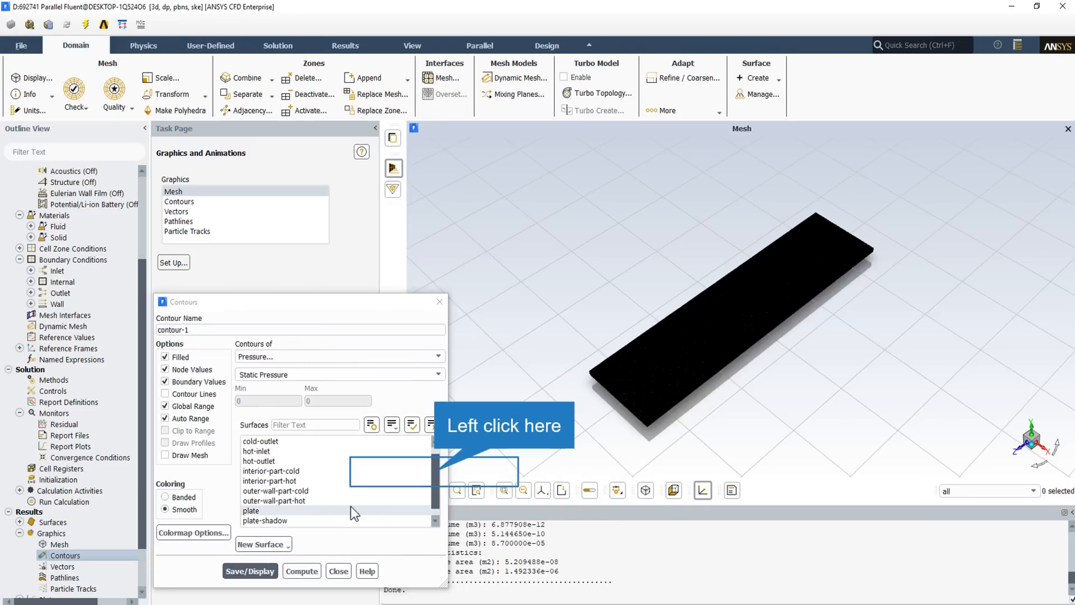
Display contour-1 of static pressure on the z-center surface, viewed straight along the Z axis and fitted to the window.
{"action": "left_click_drag", "start_coordinate": [433, 485], "coordinate": [432, 489]}
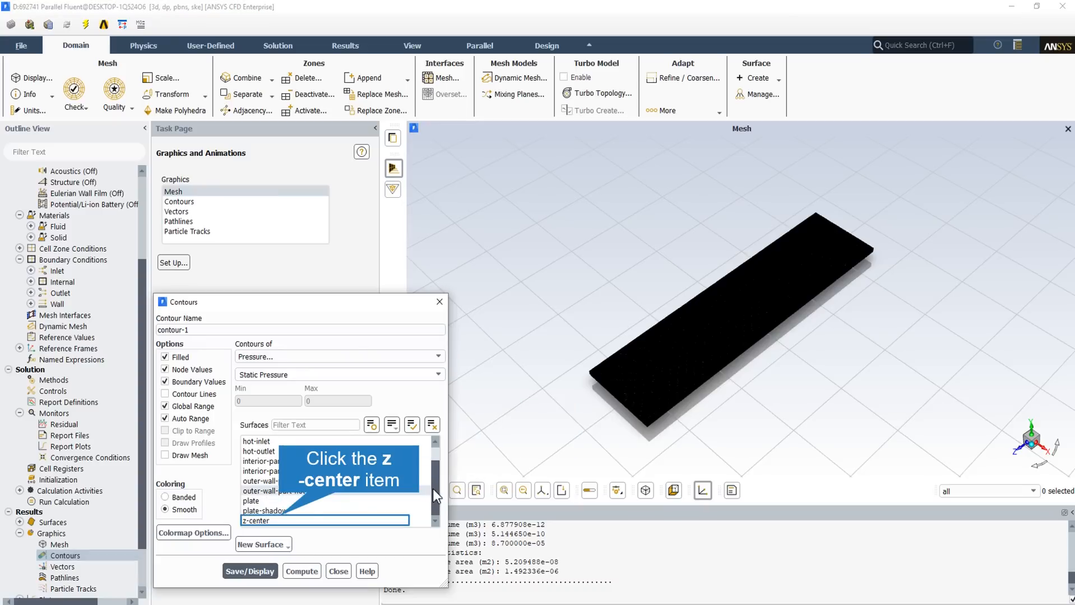
{"action": "left_click", "coordinate": [277, 519]}
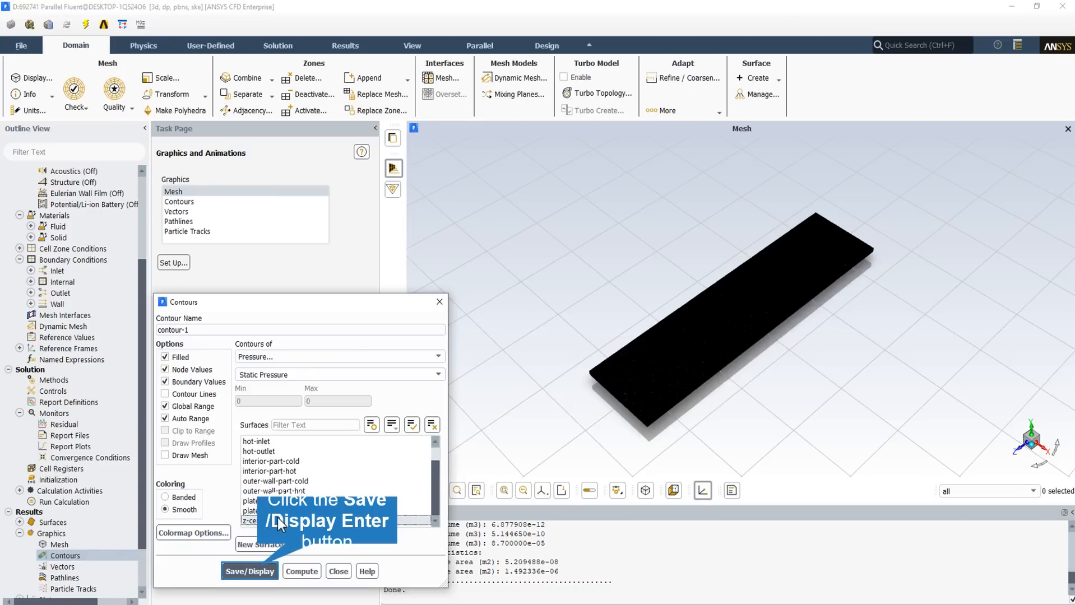
{"action": "left_click", "coordinate": [257, 567]}
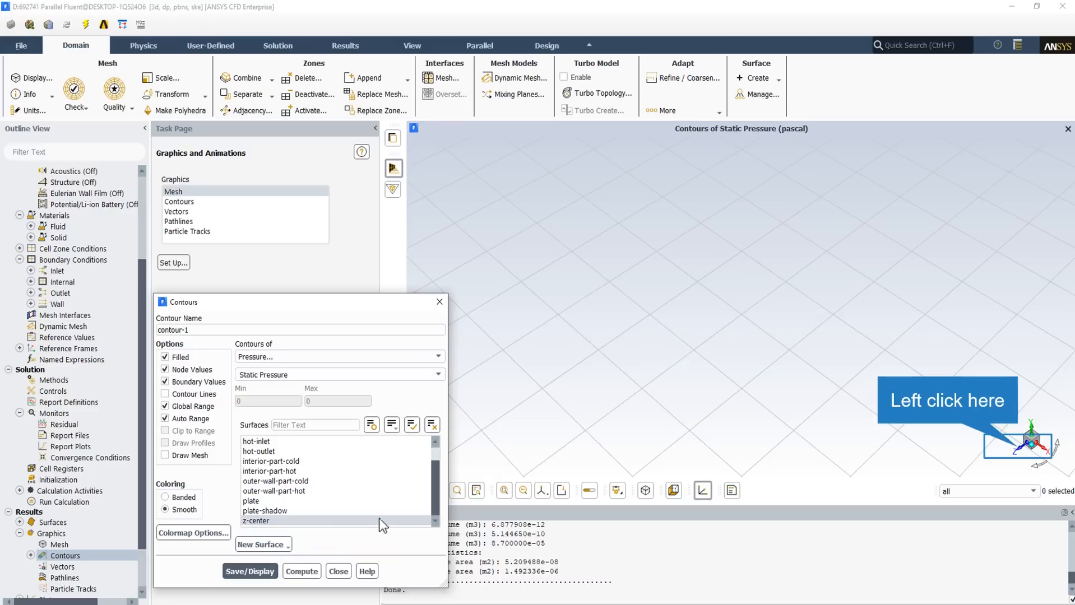
{"action": "left_click", "coordinate": [1019, 453]}
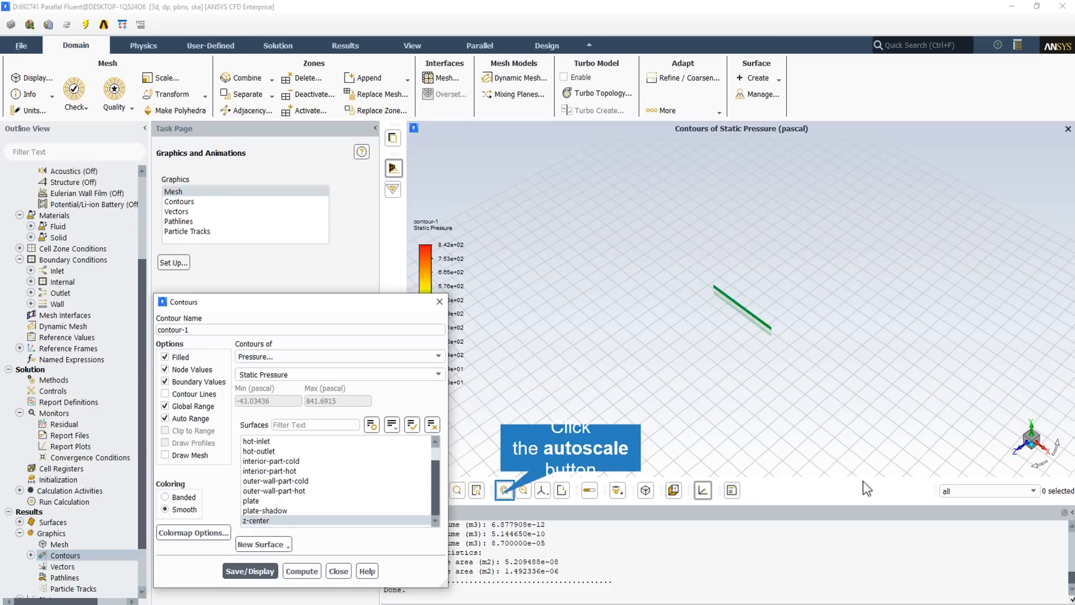
{"action": "left_click", "coordinate": [503, 492]}
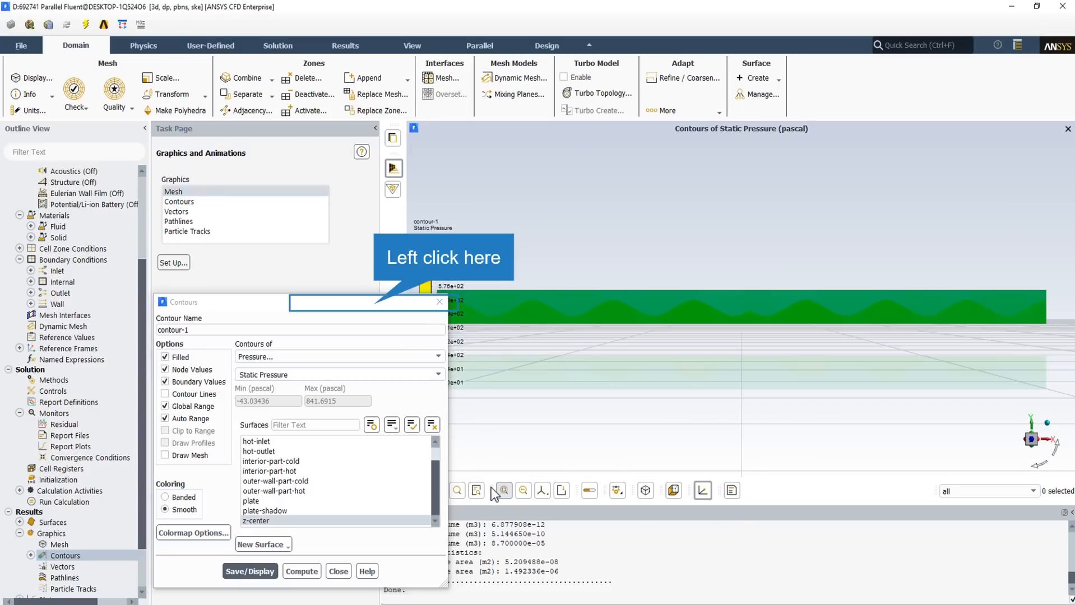
Switch contour-1 to Velocity Magnitude and display it on the z-center surface.
{"action": "left_click", "coordinate": [375, 304]}
{"action": "left_click", "coordinate": [237, 325]}
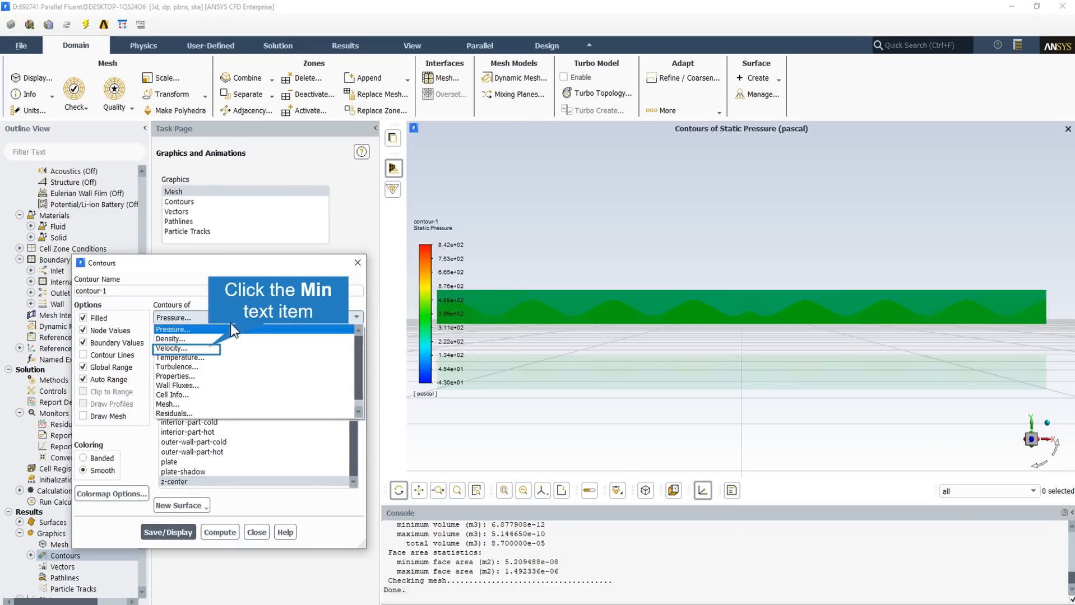
{"action": "left_click", "coordinate": [214, 348]}
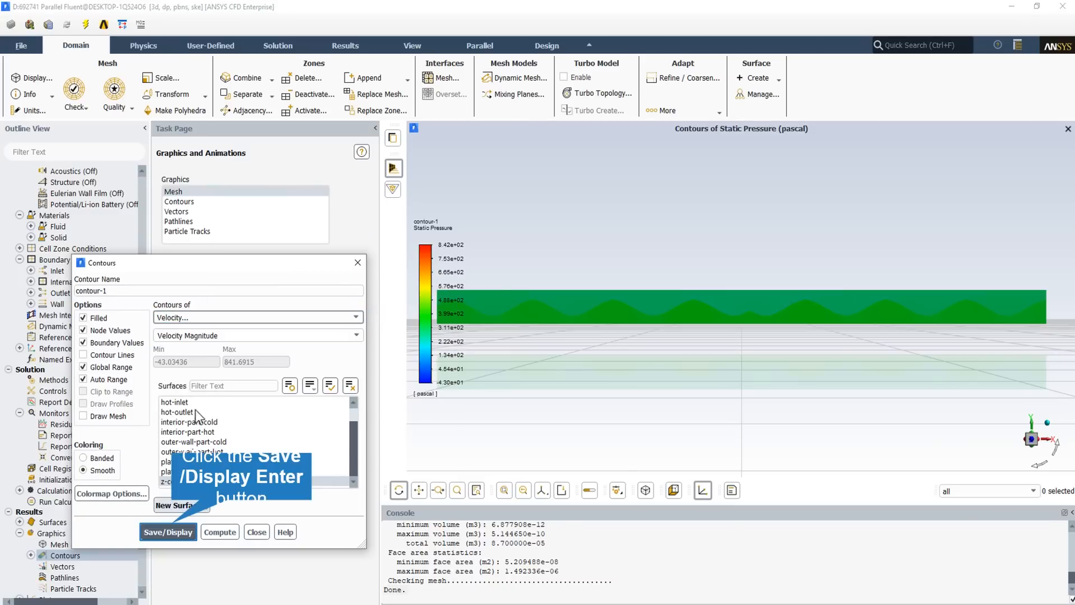
{"action": "left_click", "coordinate": [171, 531]}
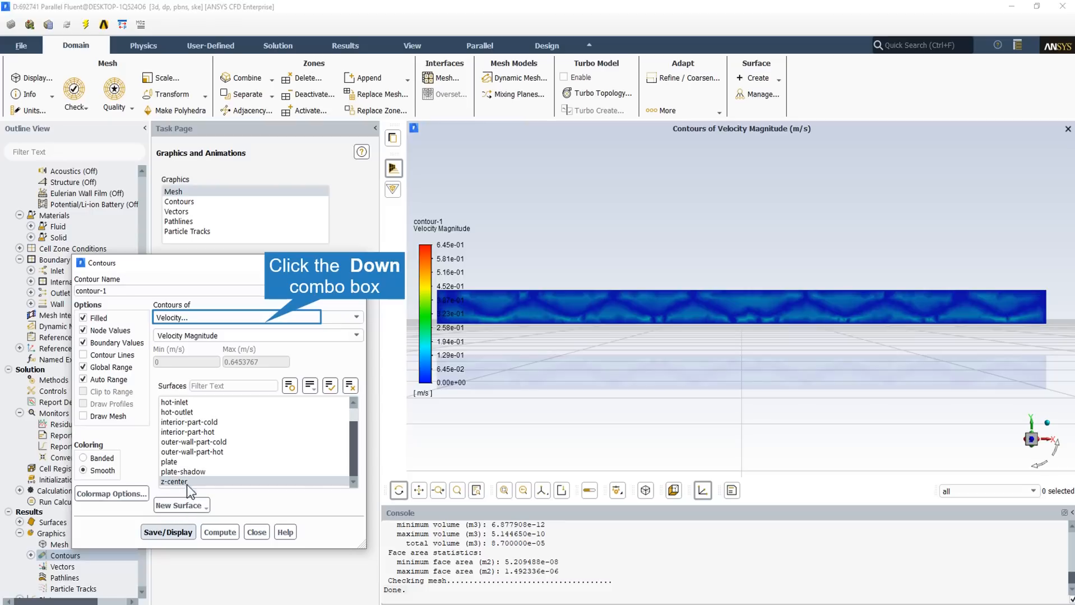
Switch contour-1 to Static Temperature, display it on the z-center surface, and finish the contour setup.
{"action": "left_click", "coordinate": [266, 318]}
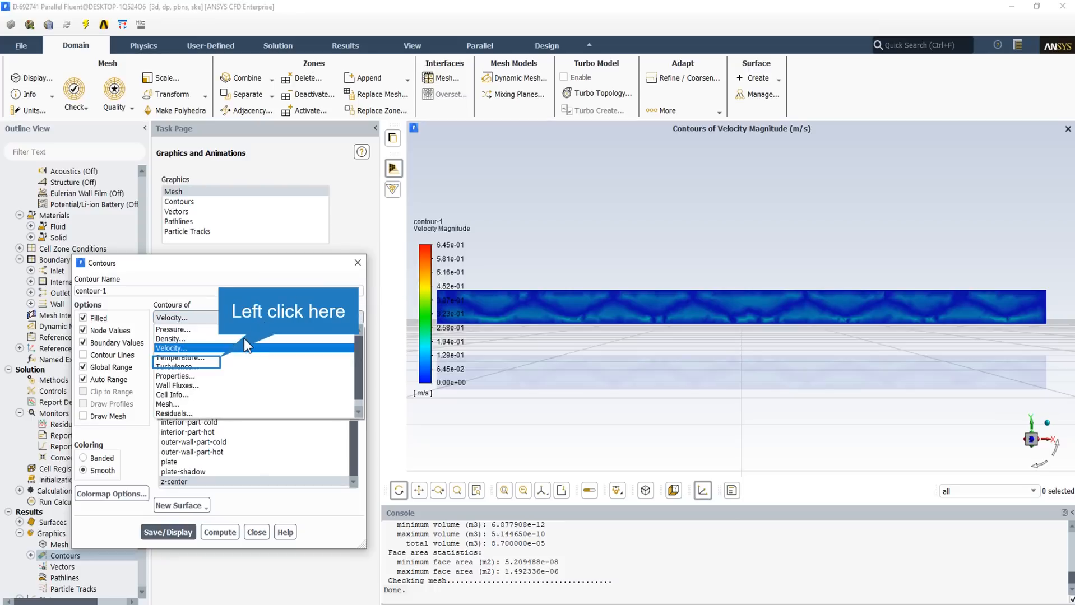
{"action": "left_click", "coordinate": [222, 359]}
{"action": "left_click", "coordinate": [169, 531]}
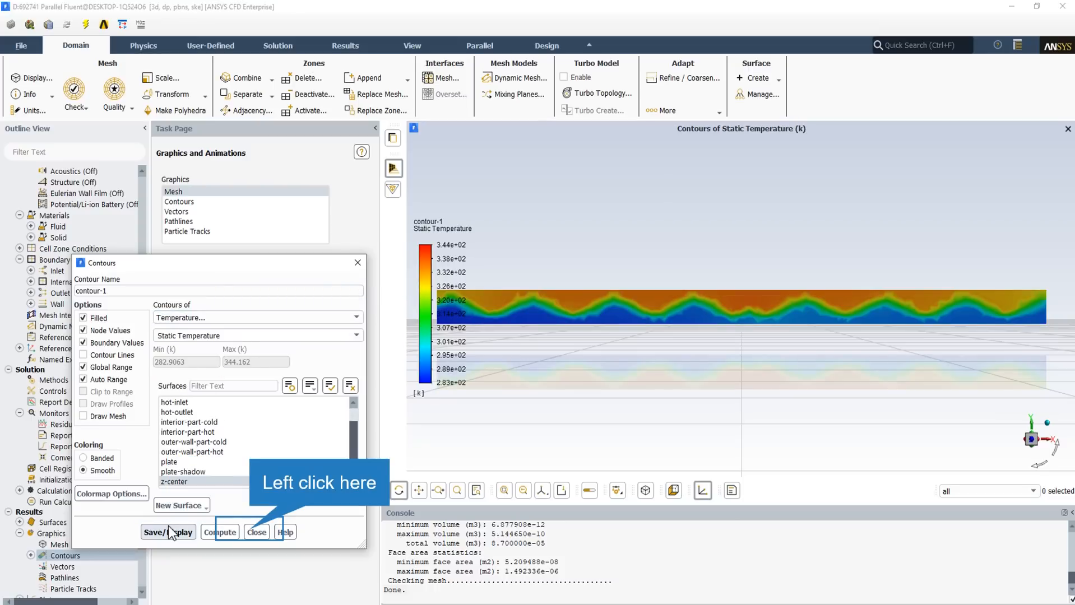
{"action": "left_click", "coordinate": [251, 533]}
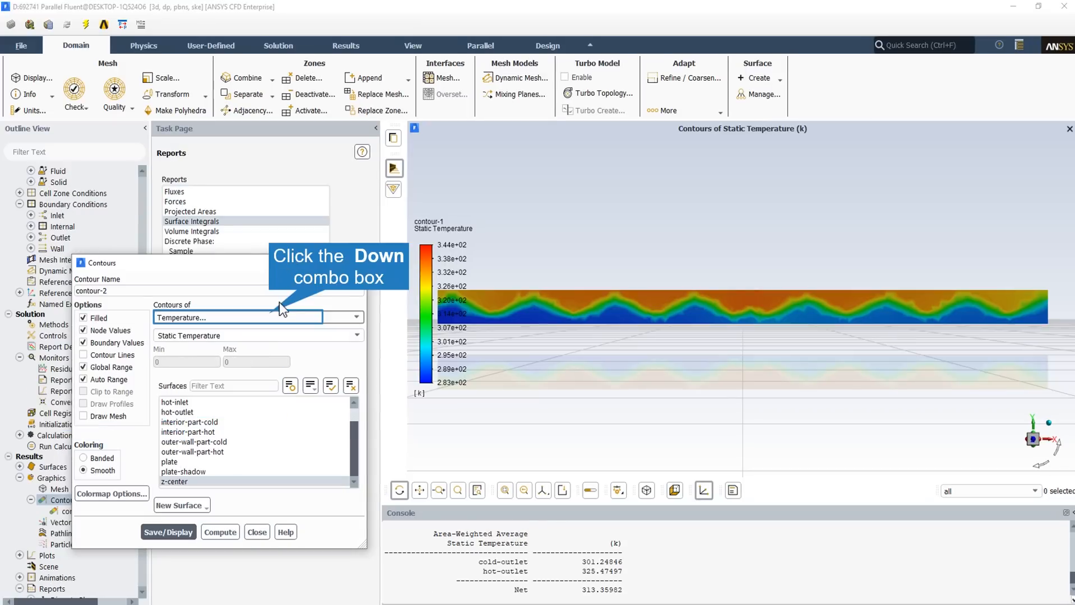
Set contour-2 to Total Surface Heat Flux from the Wall Fluxes category and display it on the z-center surface.
{"action": "left_click", "coordinate": [273, 319]}
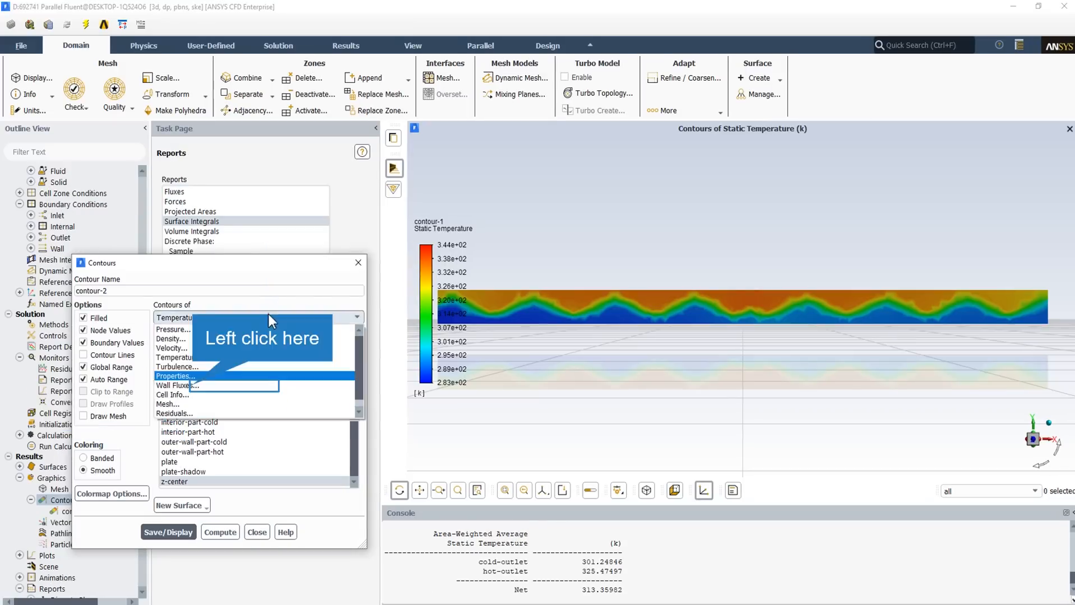
{"action": "left_click", "coordinate": [195, 385]}
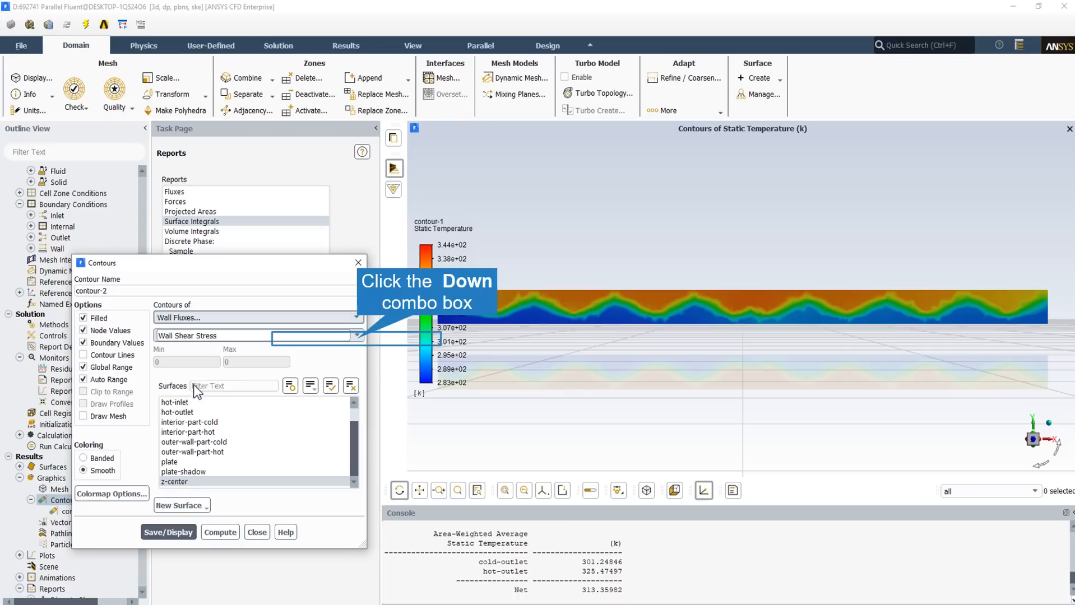
{"action": "left_click", "coordinate": [357, 336]}
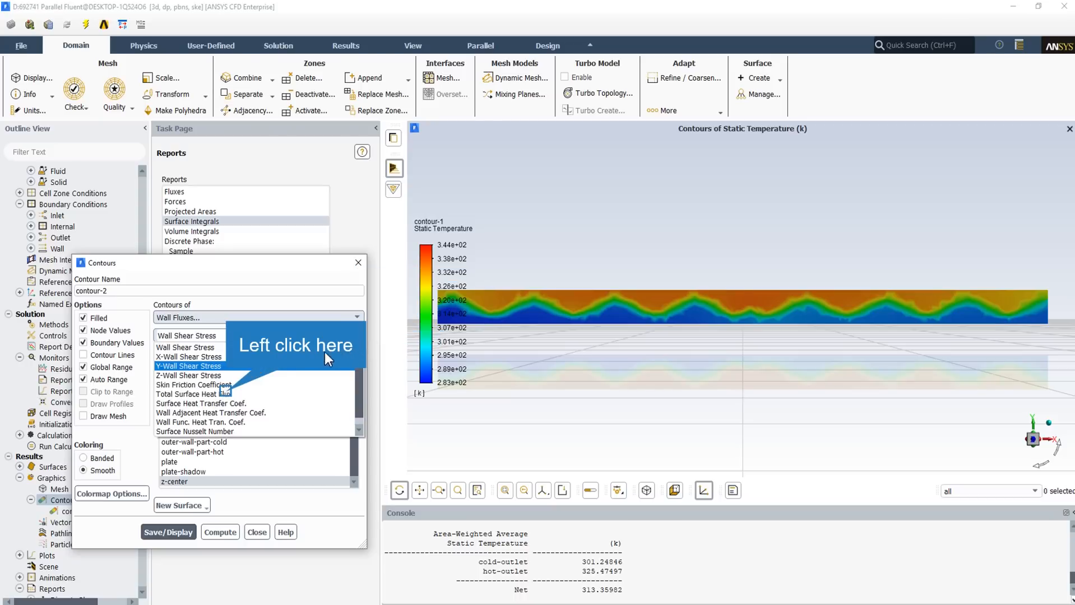
{"action": "left_click", "coordinate": [226, 394]}
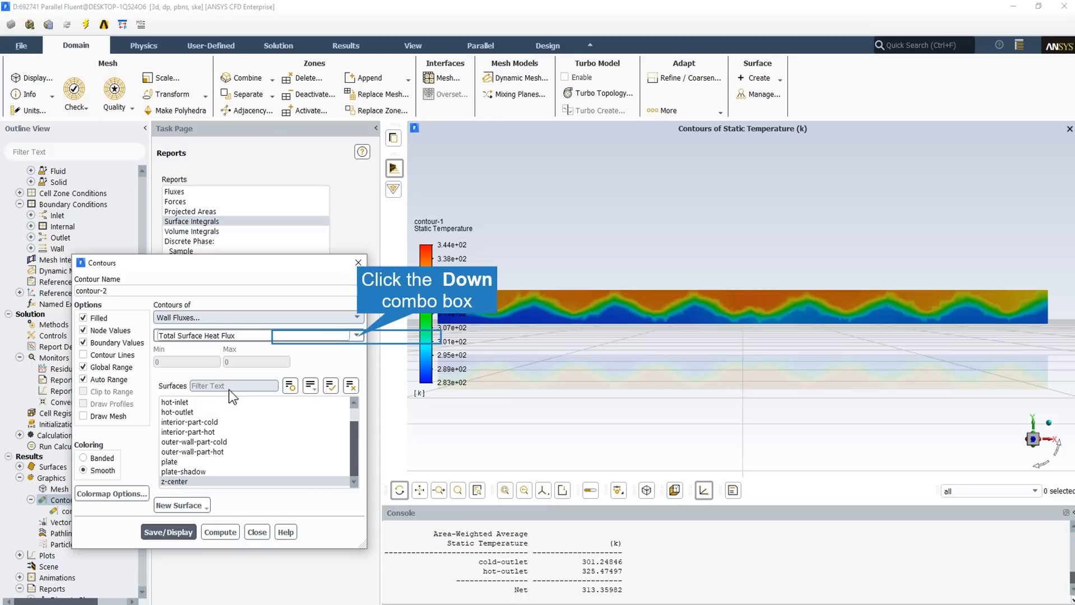
{"action": "left_click", "coordinate": [357, 336]}
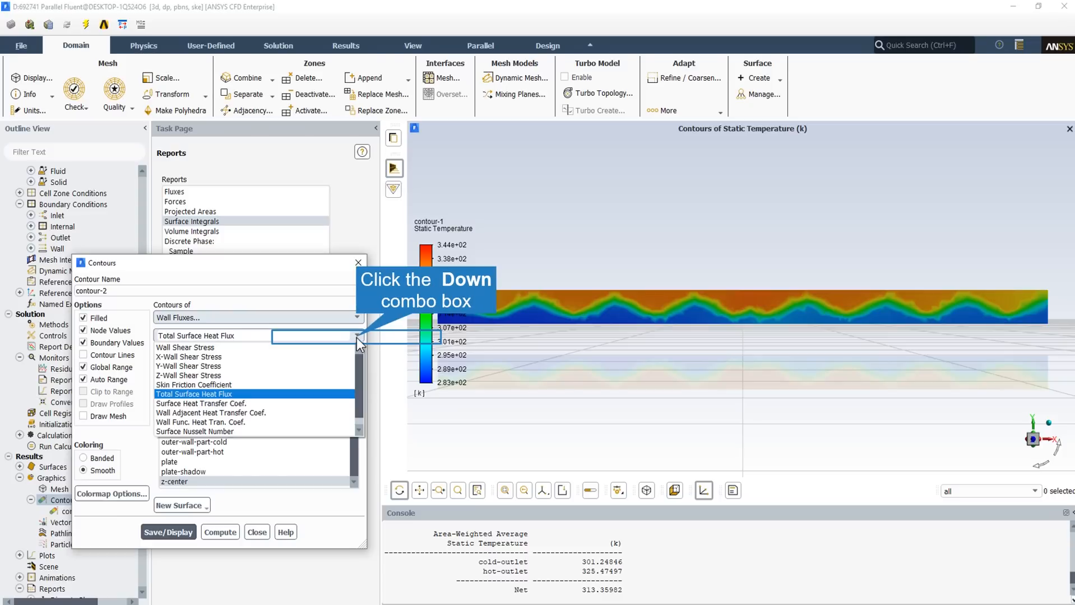
{"action": "left_click", "coordinate": [356, 337]}
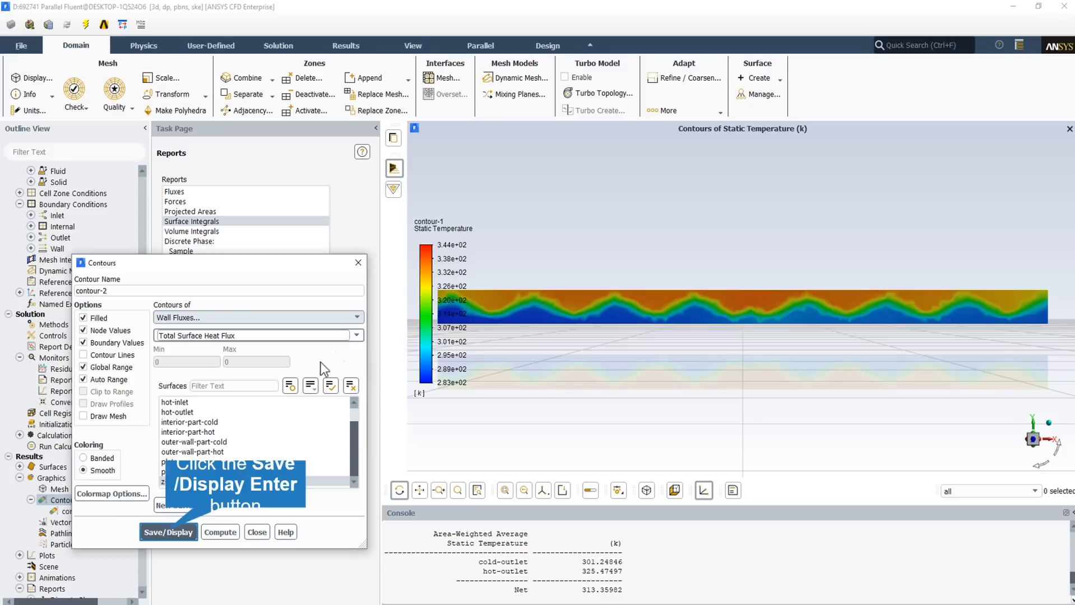
{"action": "left_click", "coordinate": [167, 533]}
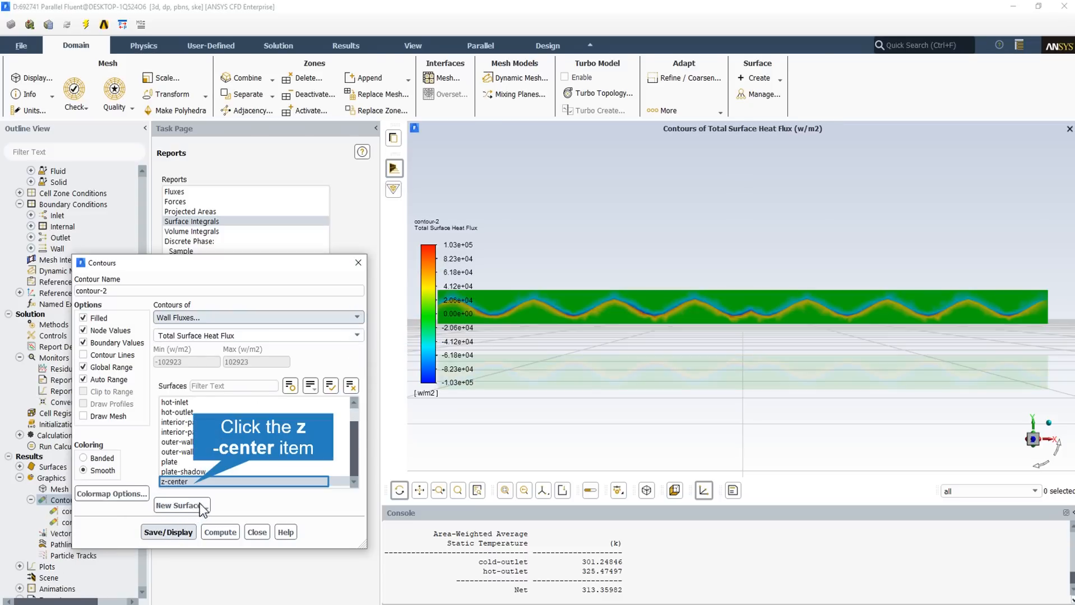
Replace z-center with the plate surface in contour-2, display the heat flux contour, and switch to an isometric view.
{"action": "left_click", "coordinate": [194, 483]}
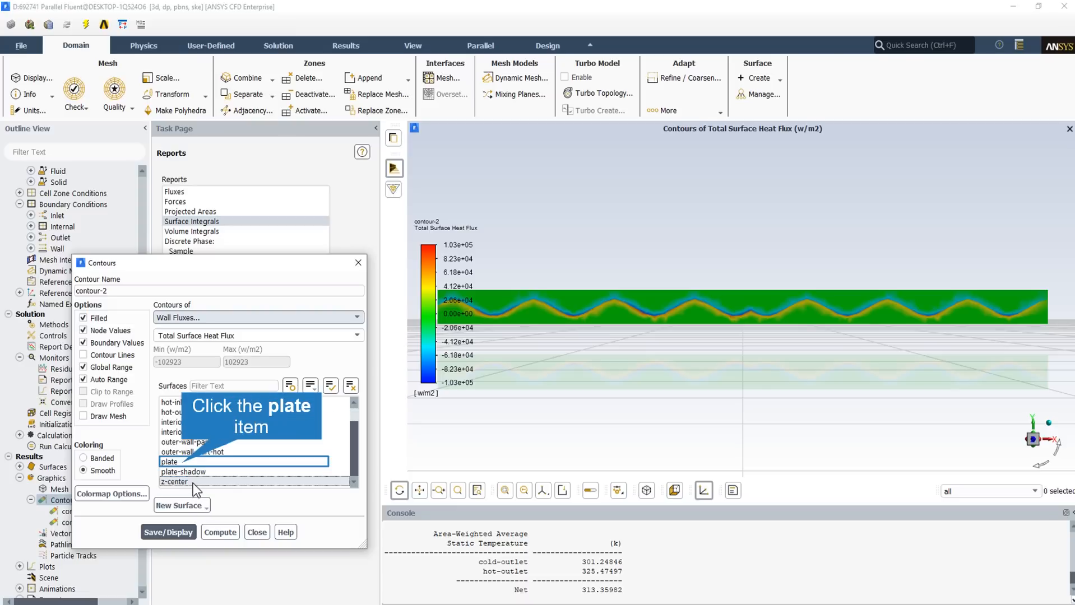
{"action": "left_click", "coordinate": [182, 464]}
{"action": "left_click", "coordinate": [178, 532]}
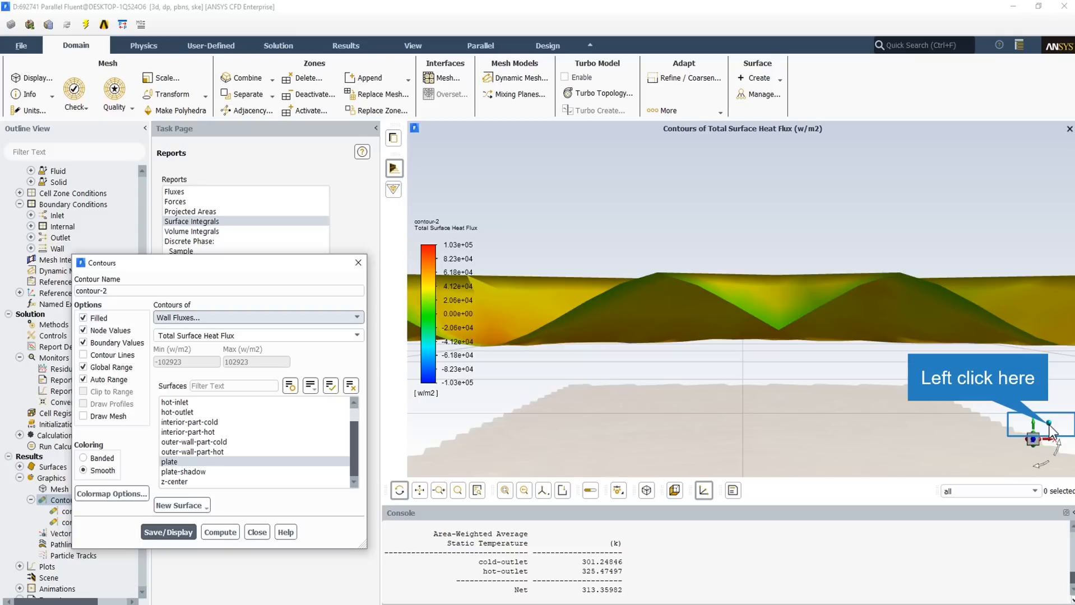
{"action": "left_click", "coordinate": [1051, 433]}
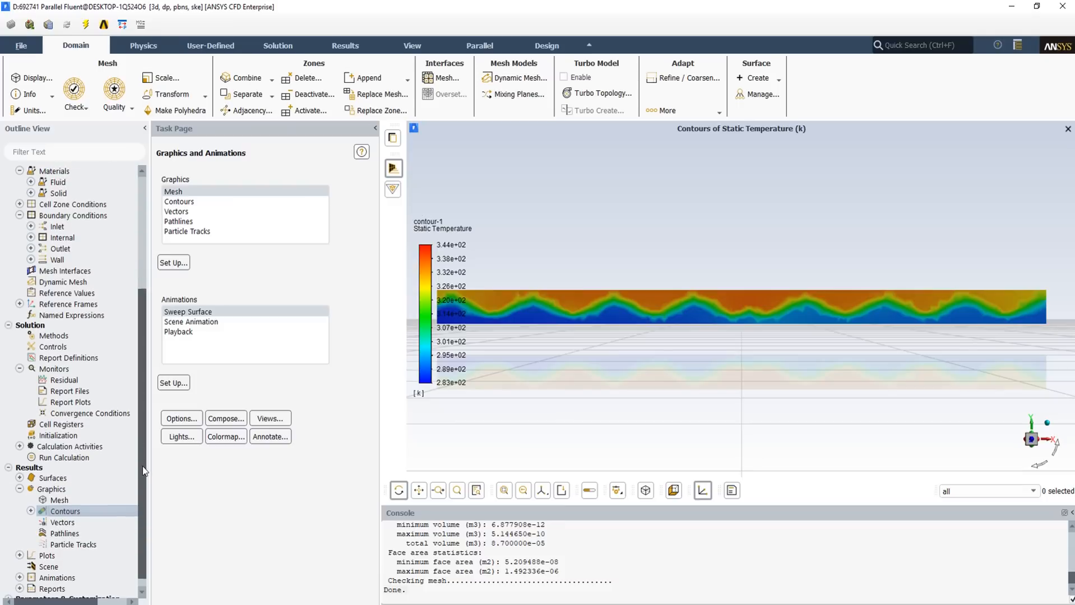
Open the Surface Integrals report setup and set the report type to Area-Weighted Average.
{"action": "scroll", "coordinate": [143, 480], "scroll_direction": "down", "scroll_amount": 1}
{"action": "scroll", "coordinate": [141, 493], "scroll_direction": "up", "scroll_amount": 2}
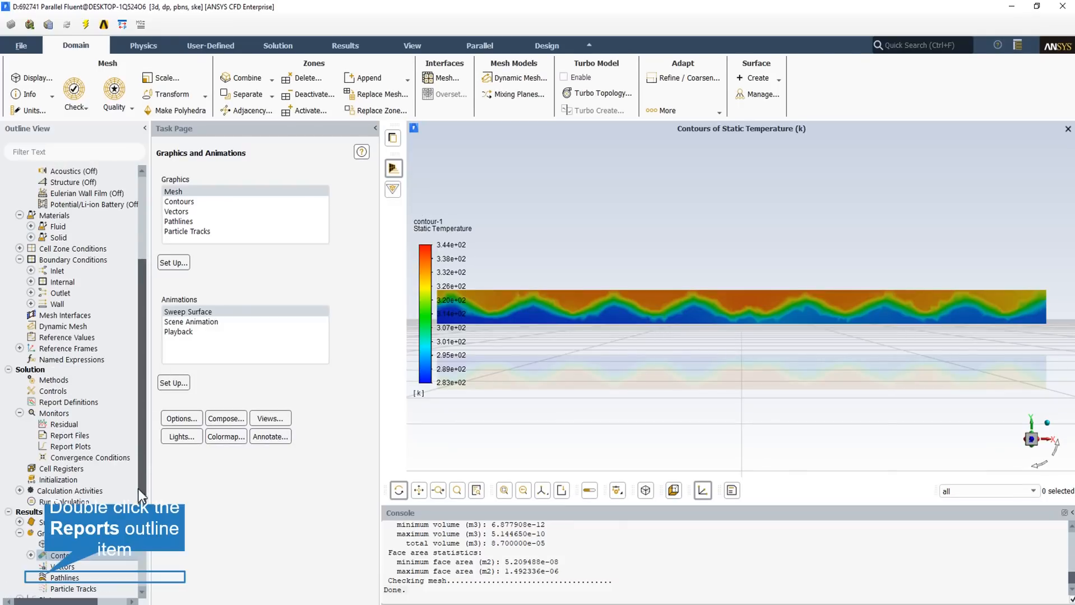
{"action": "scroll", "coordinate": [51, 560], "scroll_direction": "down", "scroll_amount": 2}
{"action": "double_click", "coordinate": [46, 578]}
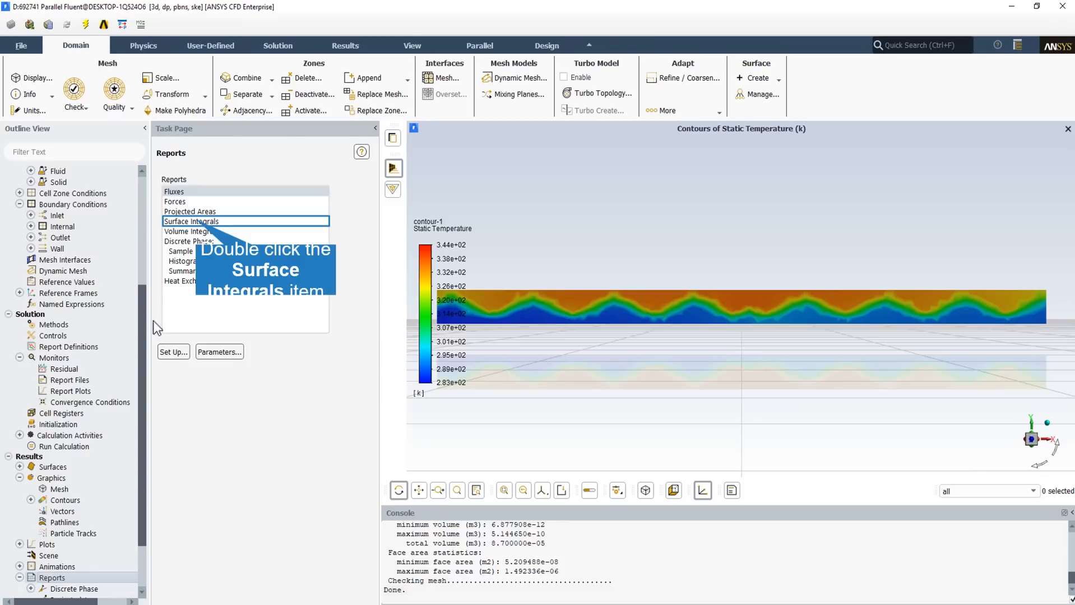
{"action": "double_click", "coordinate": [197, 221]}
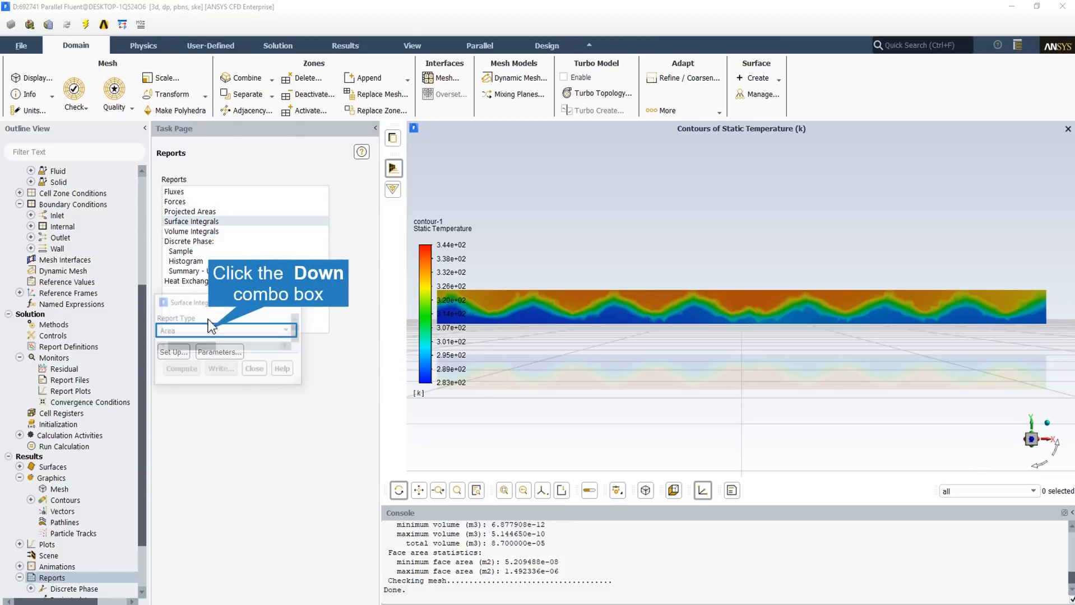
{"action": "left_click", "coordinate": [207, 334]}
{"action": "left_click", "coordinate": [203, 353]}
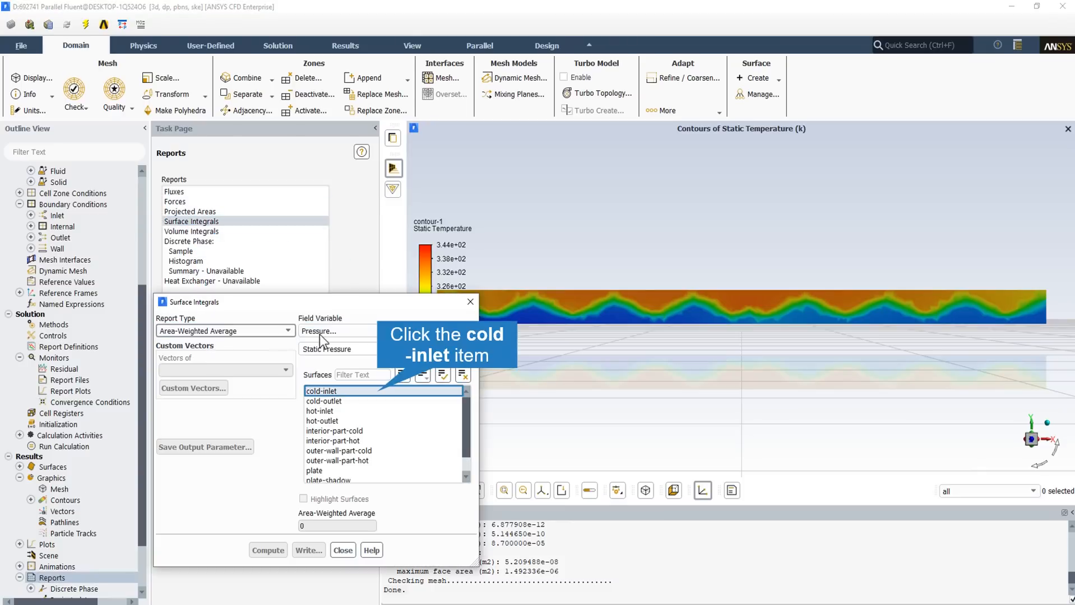
Compute the area-weighted average static pressure on the cold-inlet and cold-outlet surfaces.
{"action": "left_click", "coordinate": [377, 392]}
{"action": "left_click", "coordinate": [364, 401]}
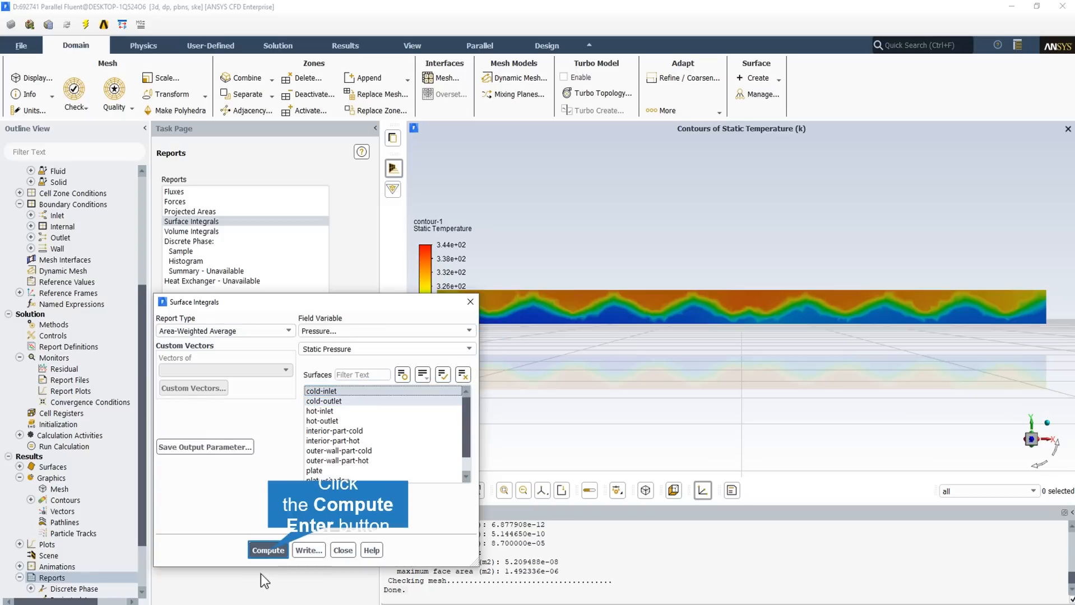
{"action": "left_click", "coordinate": [269, 551]}
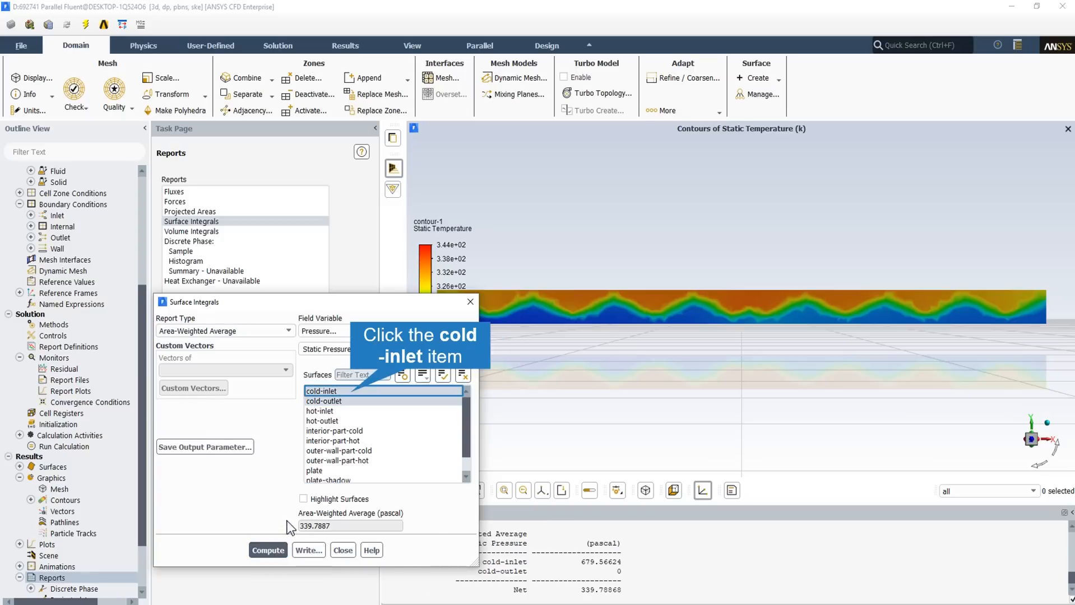
Compute the area-weighted average static temperature on the cold-outlet and hot-outlet surfaces, and close the surface integral setup.
{"action": "left_click", "coordinate": [351, 392]}
{"action": "left_click", "coordinate": [341, 421]}
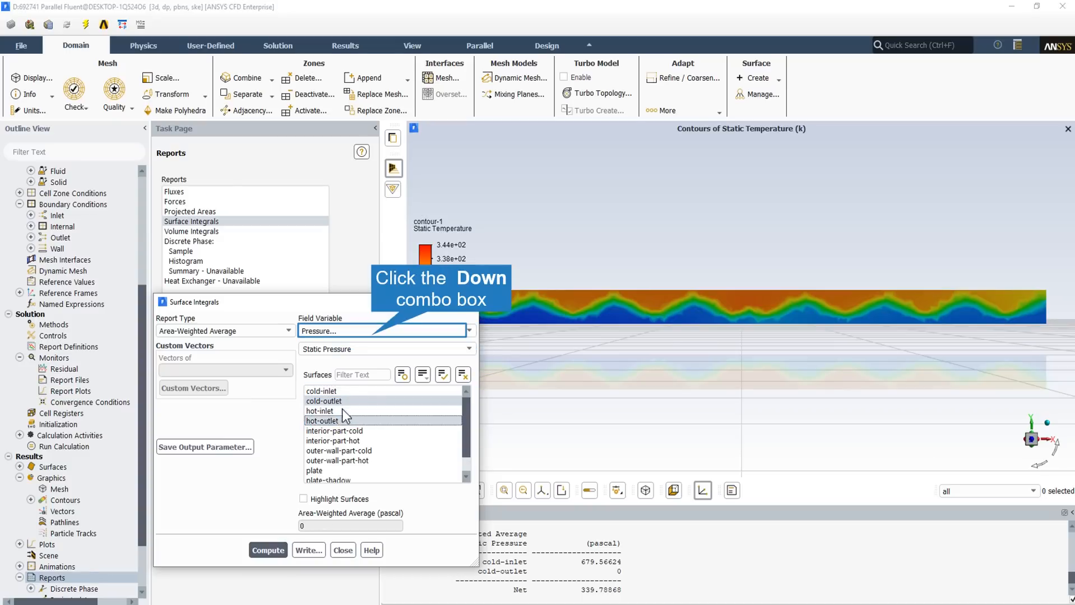
{"action": "left_click", "coordinate": [372, 334]}
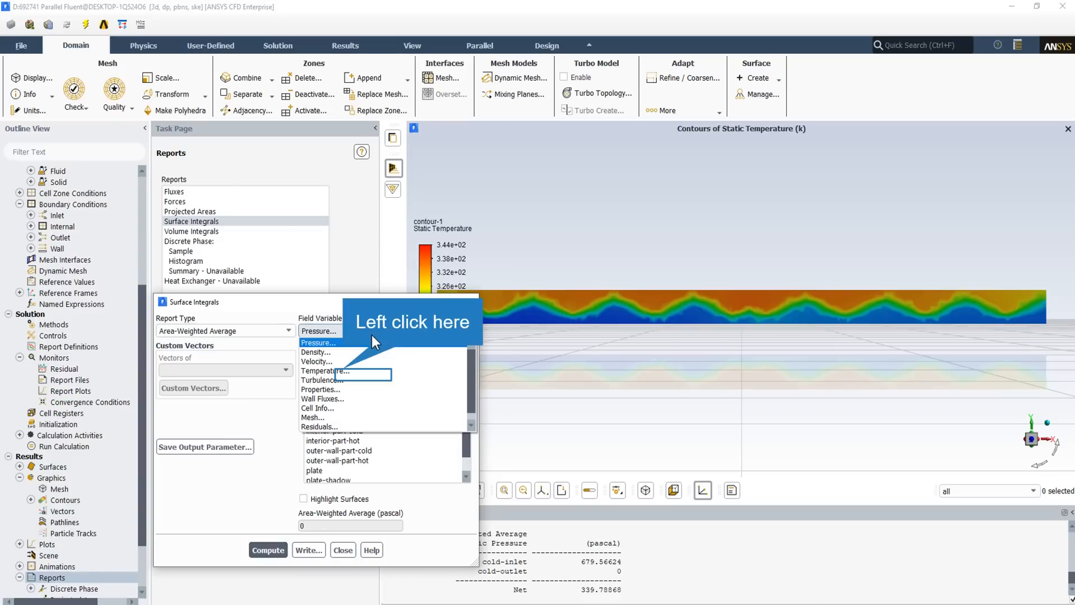
{"action": "left_click", "coordinate": [342, 370]}
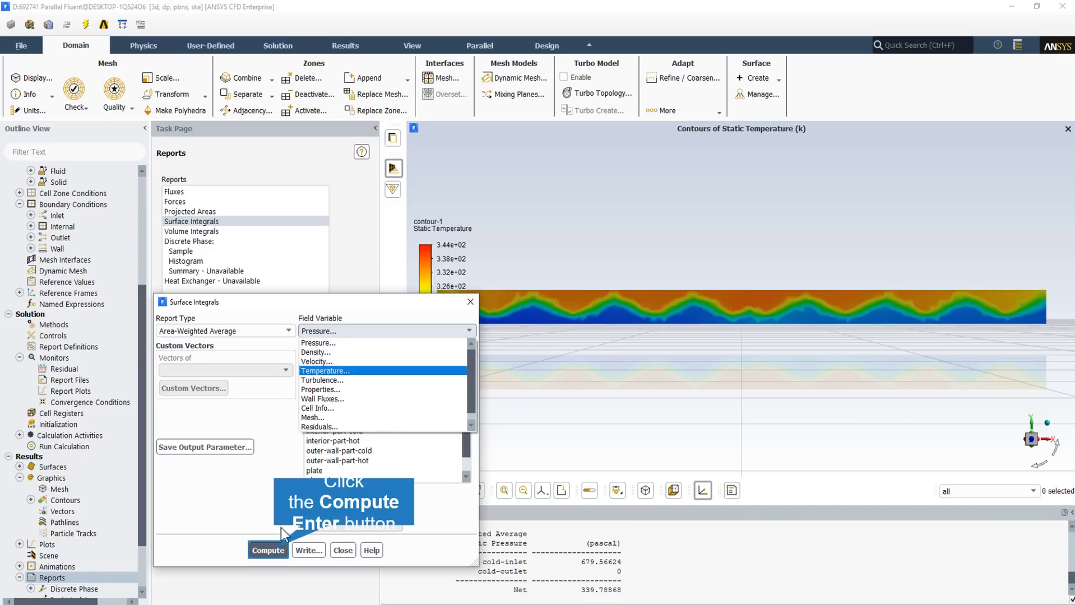
{"action": "left_click", "coordinate": [275, 550]}
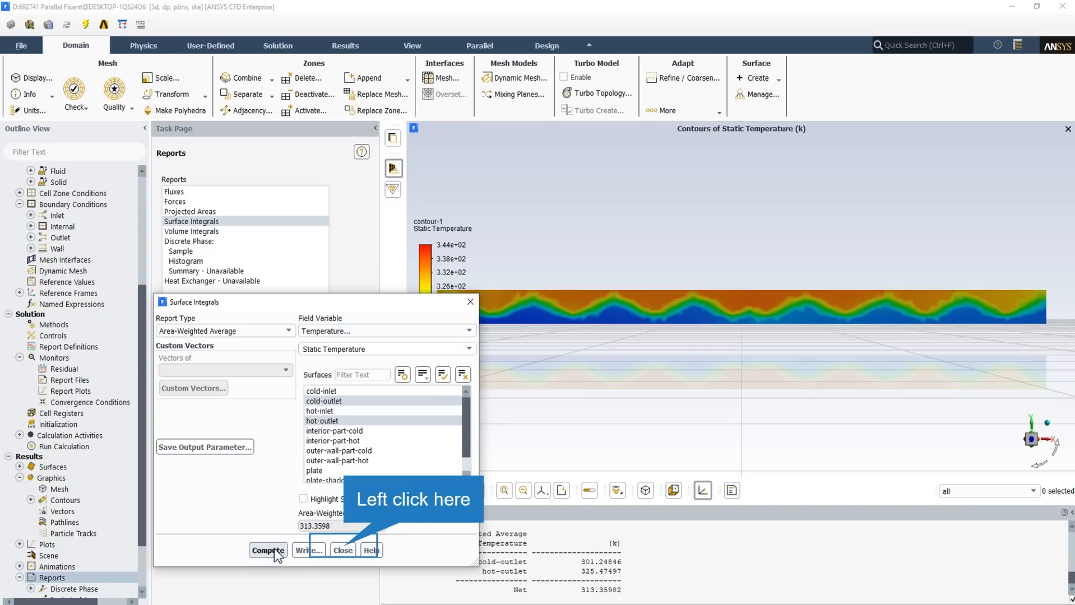
{"action": "left_click", "coordinate": [343, 550]}
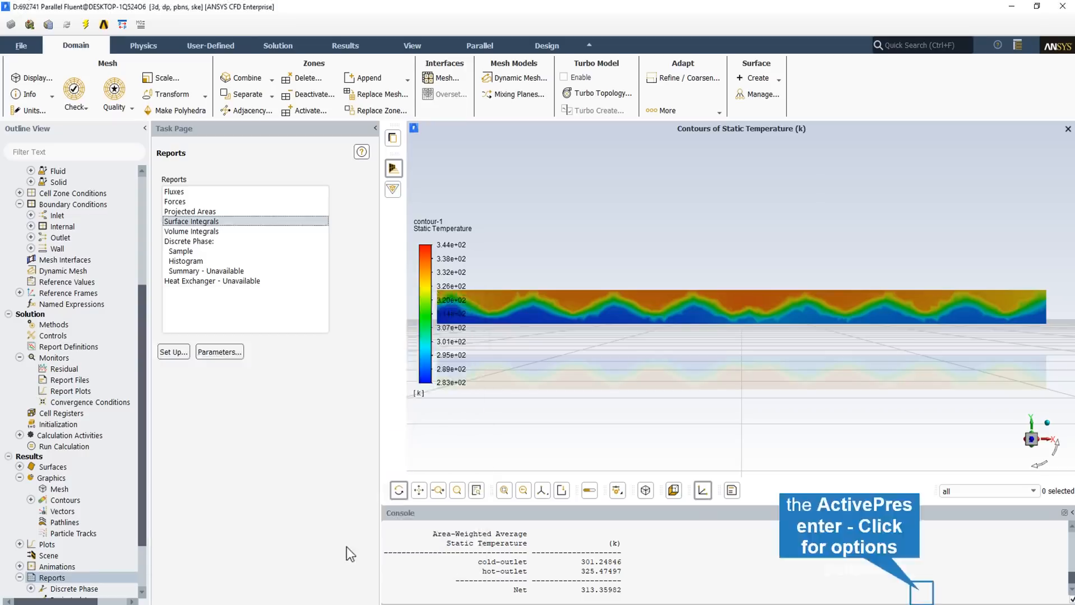